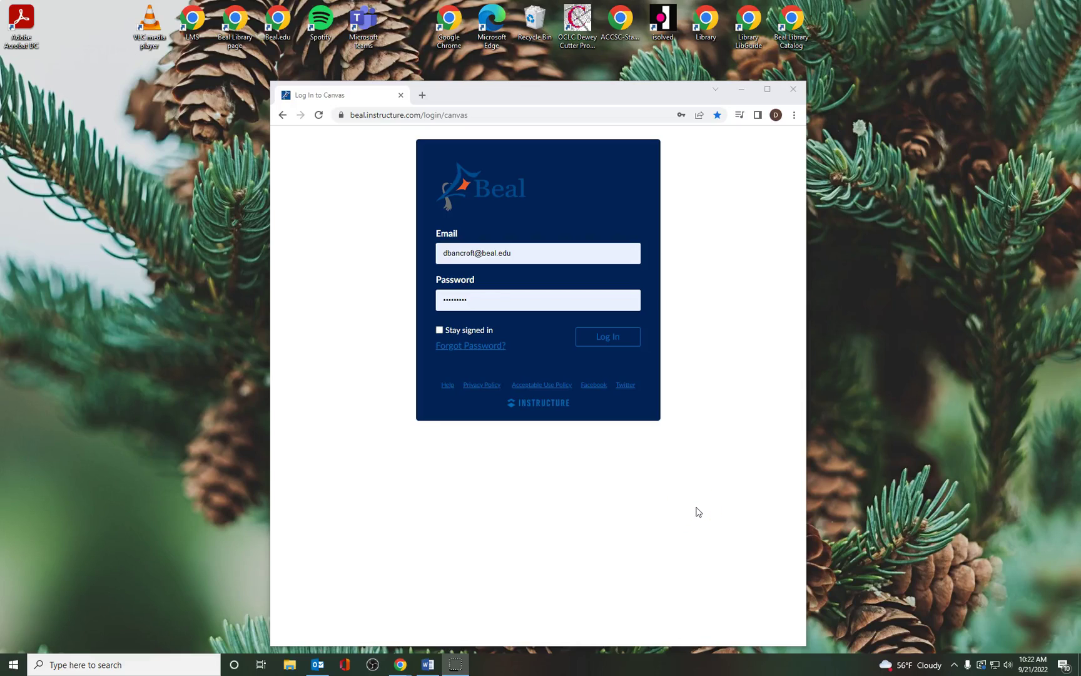
Step: Log in to Canvas from the login page to reach the dashboard
click(714, 504)
click(610, 344)
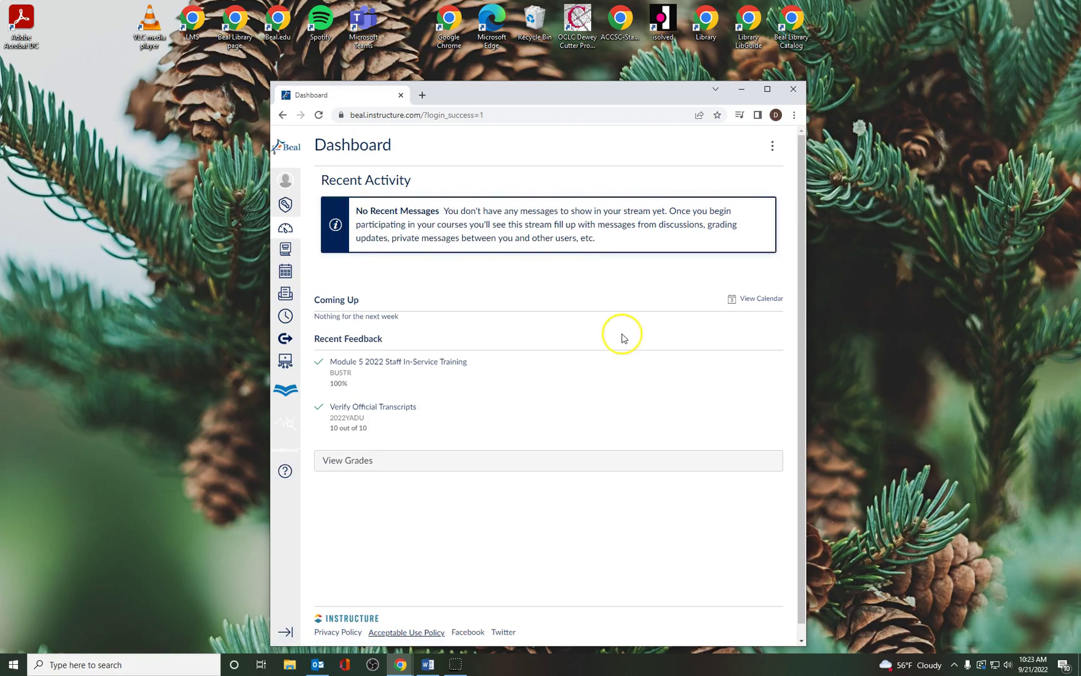
Step: Open the Student & Library Resources course full-screen and scroll to its Library Resources links
click(289, 253)
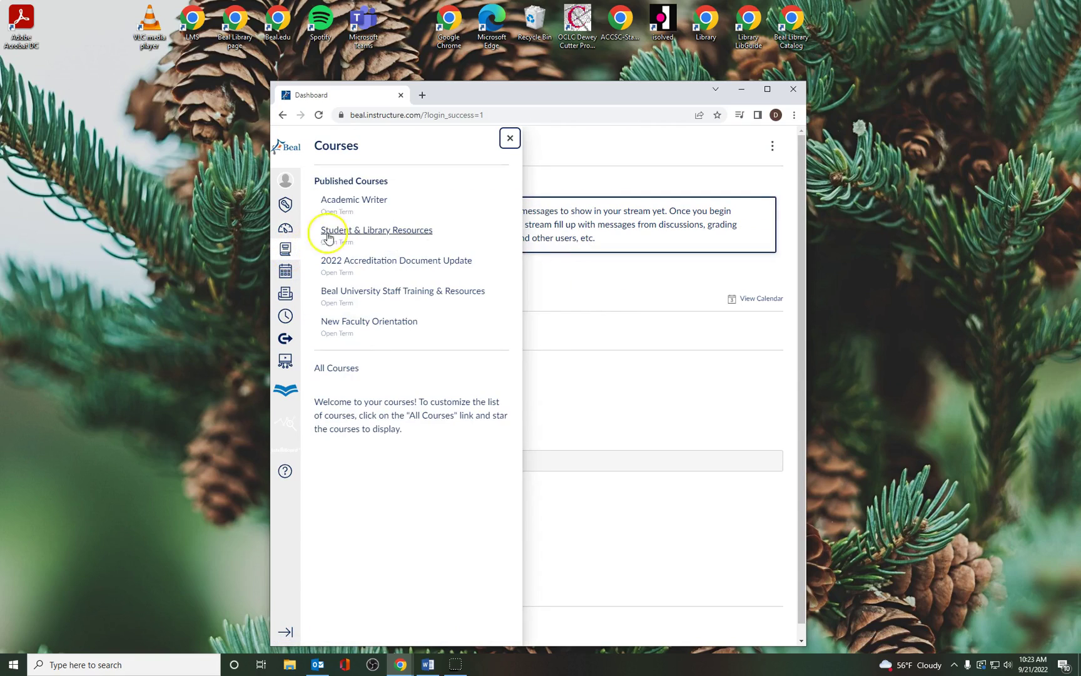
click(391, 236)
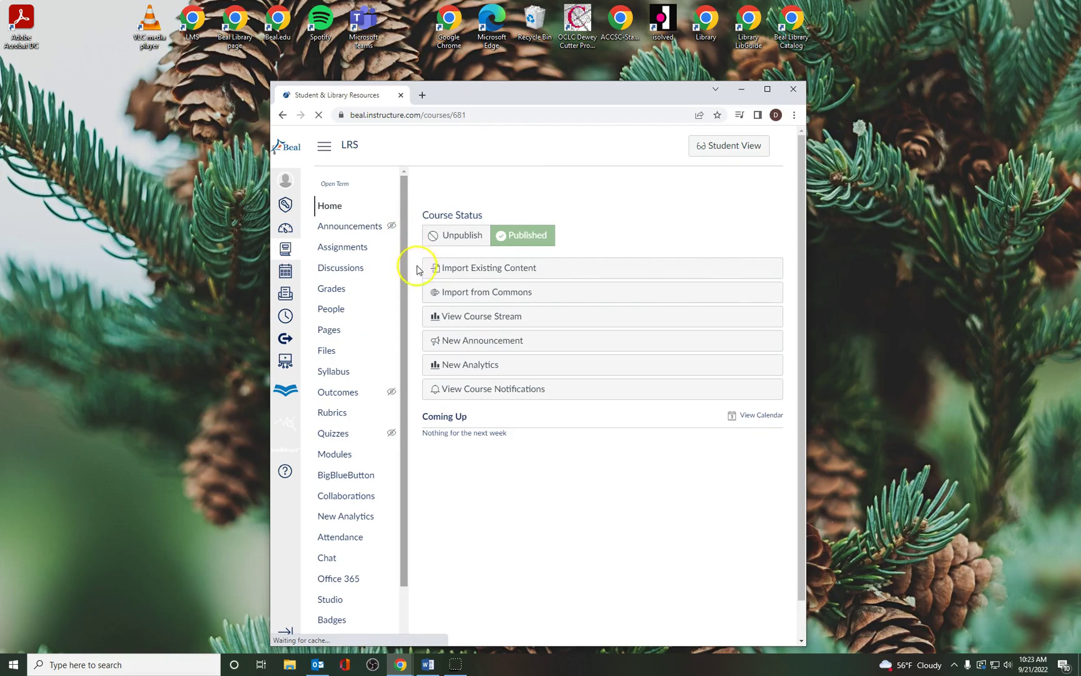
click(768, 90)
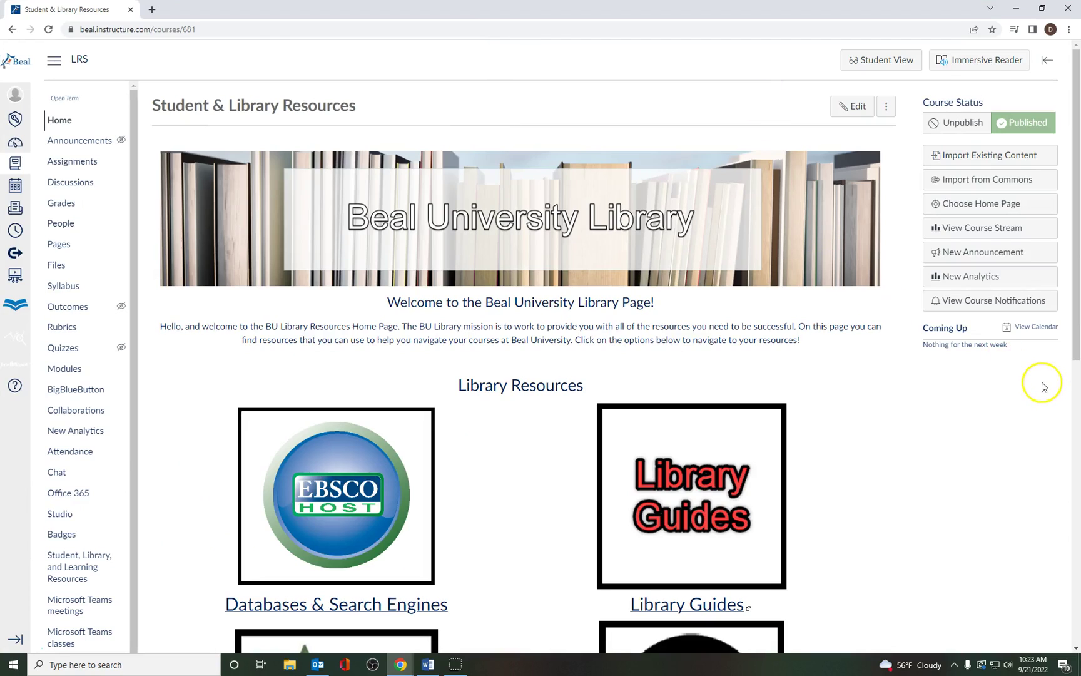
scroll(1042, 387, down, 5)
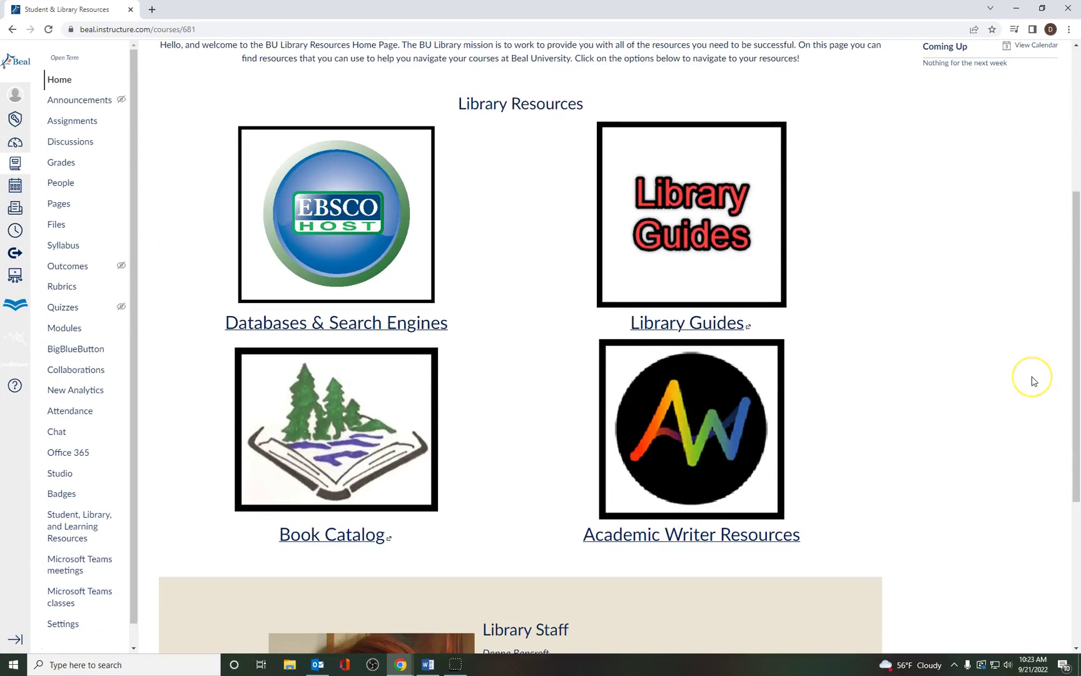
scroll(1032, 379, down, 1)
scroll(1031, 379, up, 2)
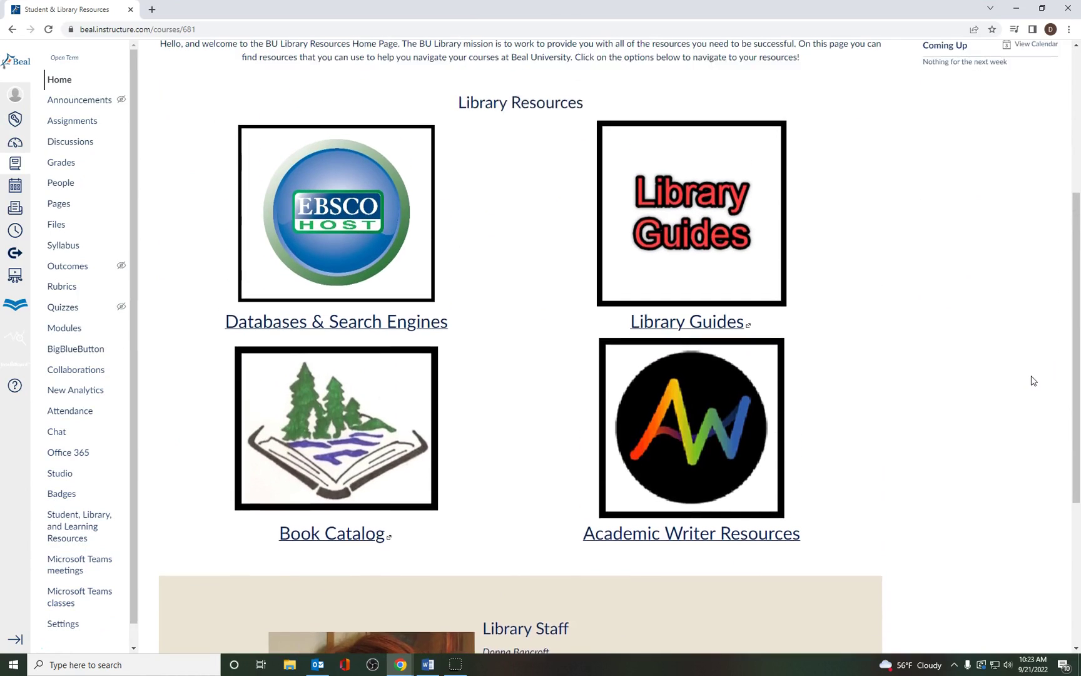
Step: Open Databases & Search Engines and follow the Academic Search Complete link into a new tab
click(413, 328)
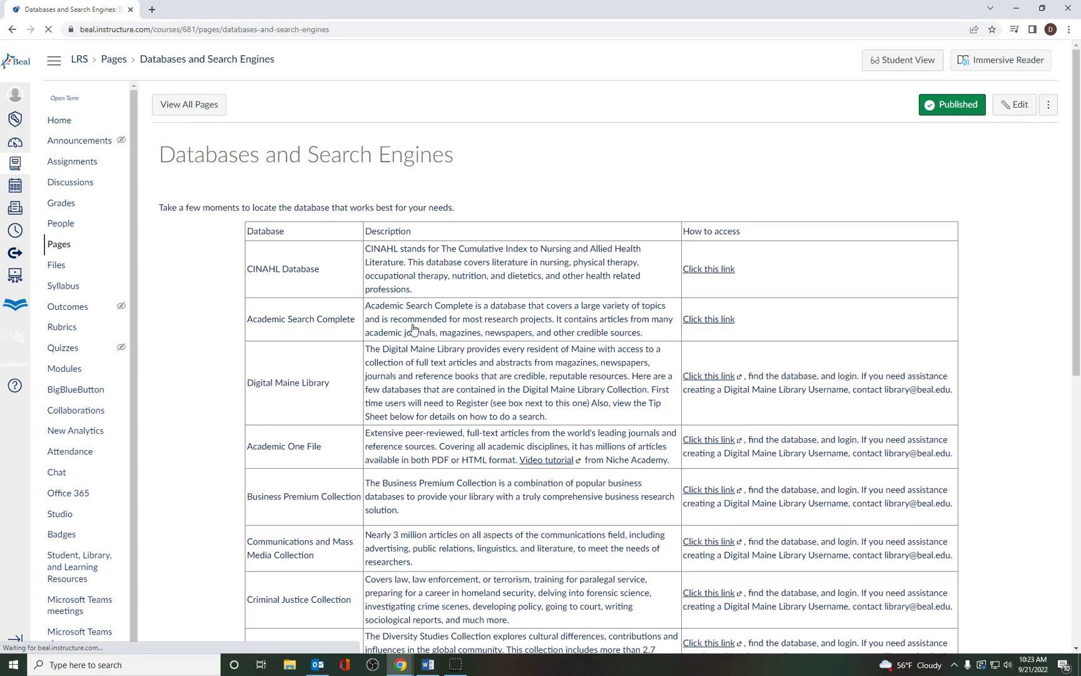
scroll(989, 298, down, 3)
scroll(997, 305, down, 1)
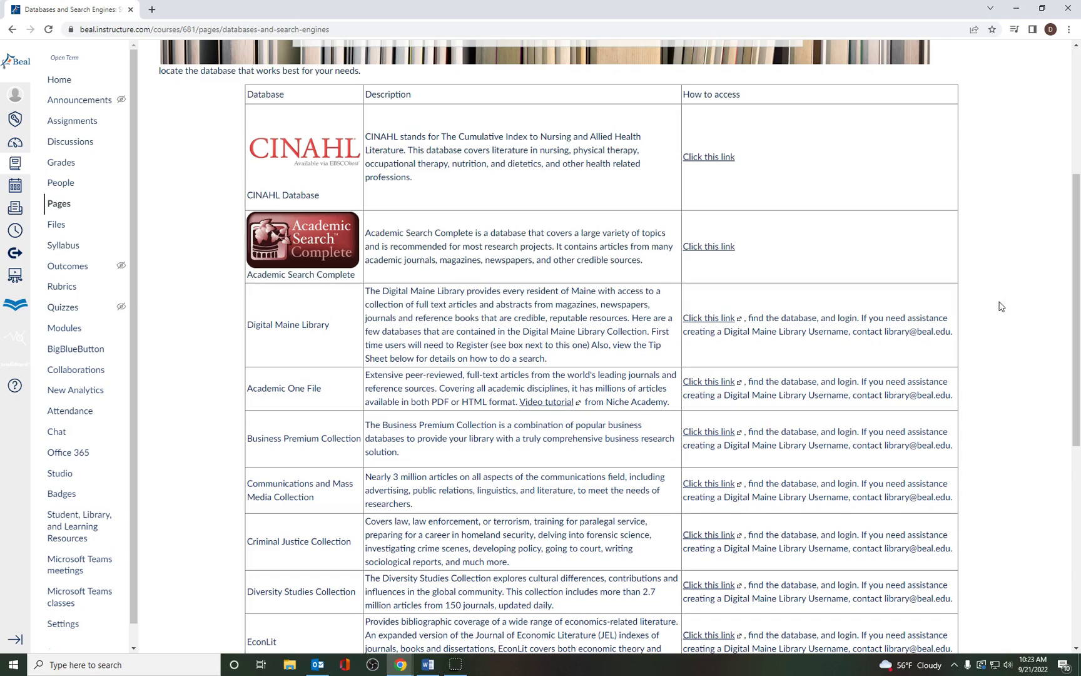
scroll(999, 308, down, 2)
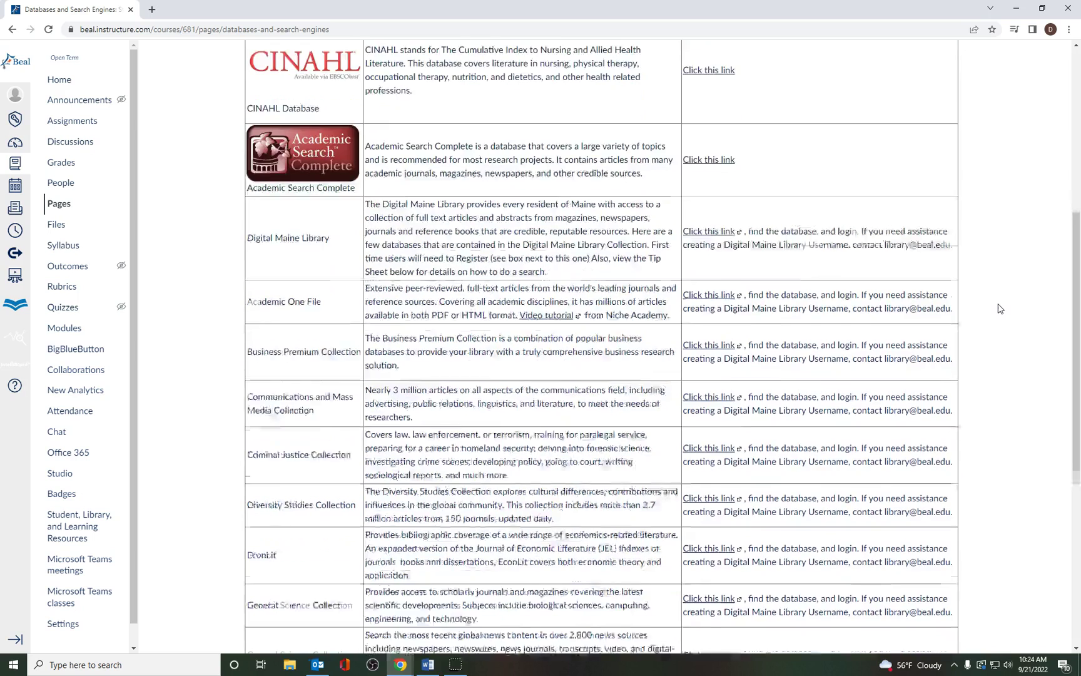
click(1012, 307)
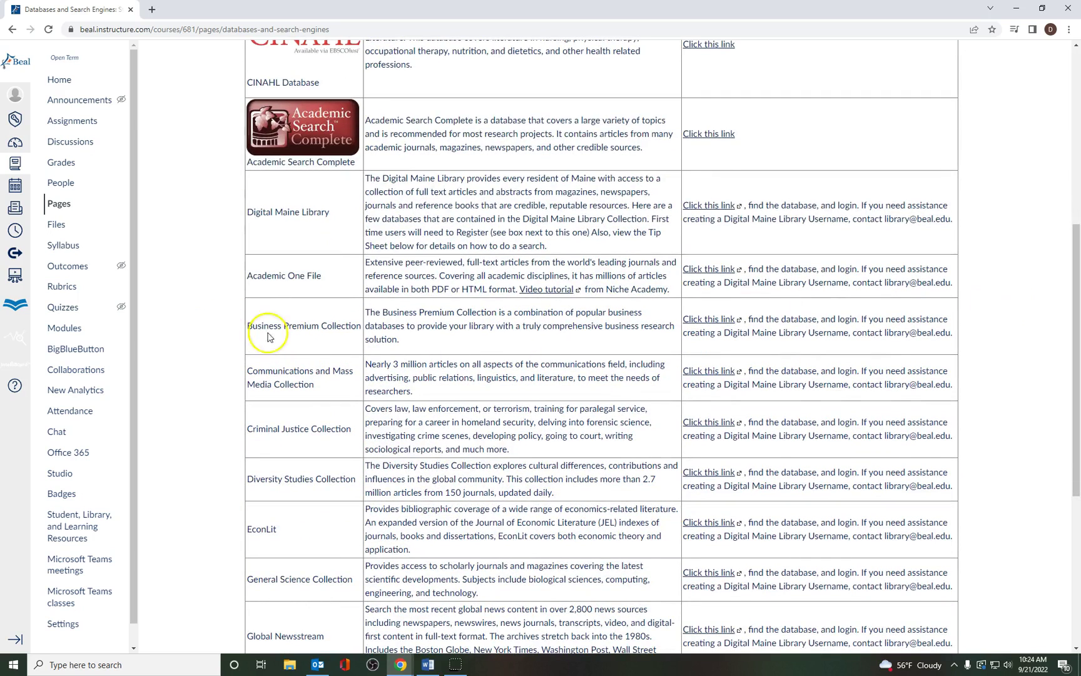
click(299, 336)
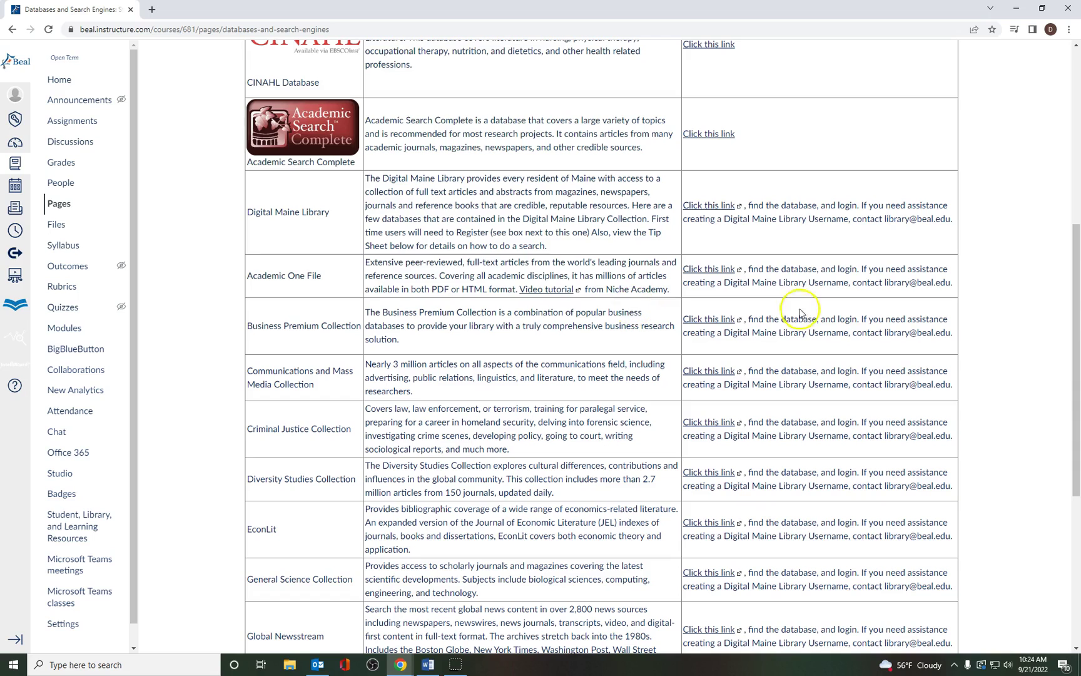
scroll(1015, 370, up, 3)
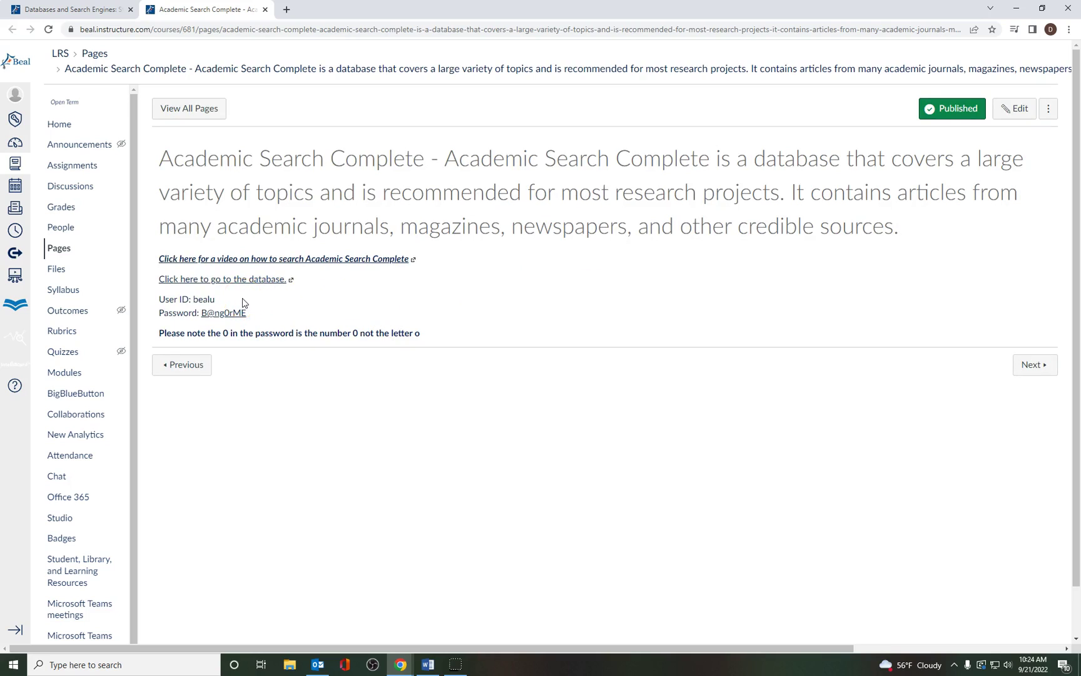
Step: Follow the database link to EBSCOhost sign-in and highlight the listed database password
click(273, 305)
drag(254, 315, 230, 314)
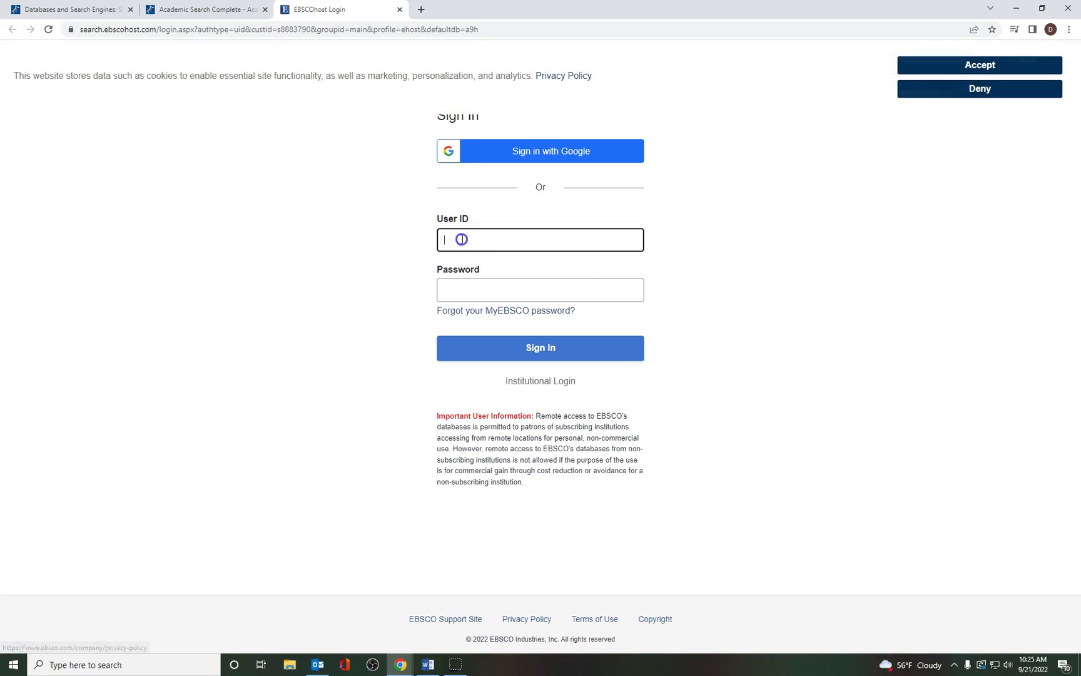
Step: Sign in to EBSCOhost with the database user ID and the pasted password
click(462, 238)
text(b)
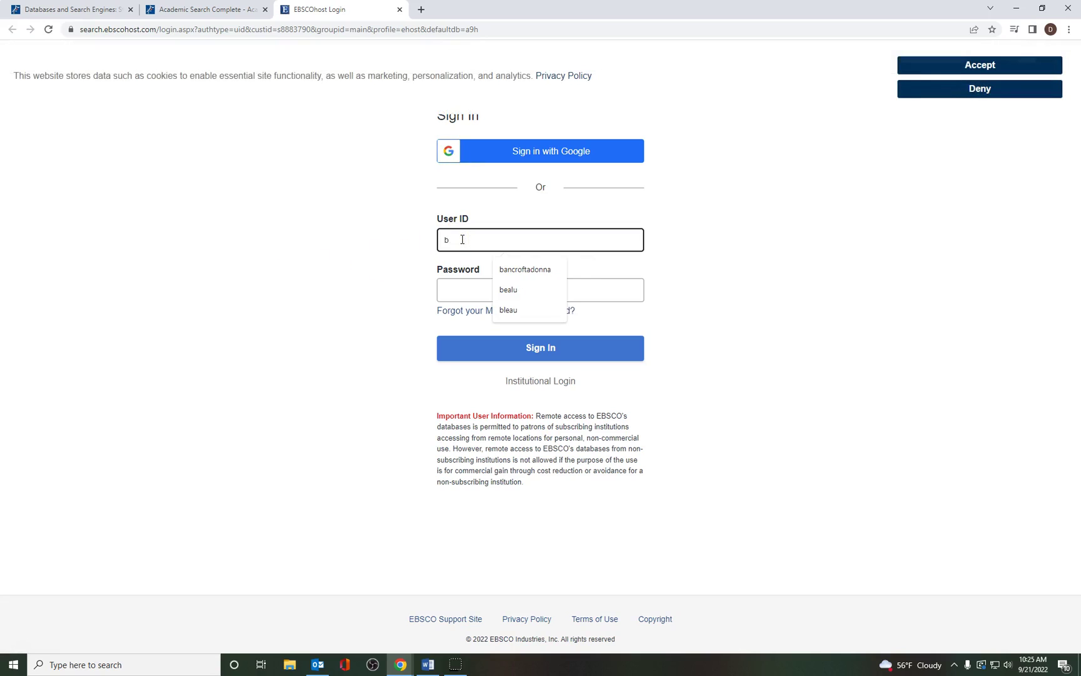
text(ealu)
click(484, 291)
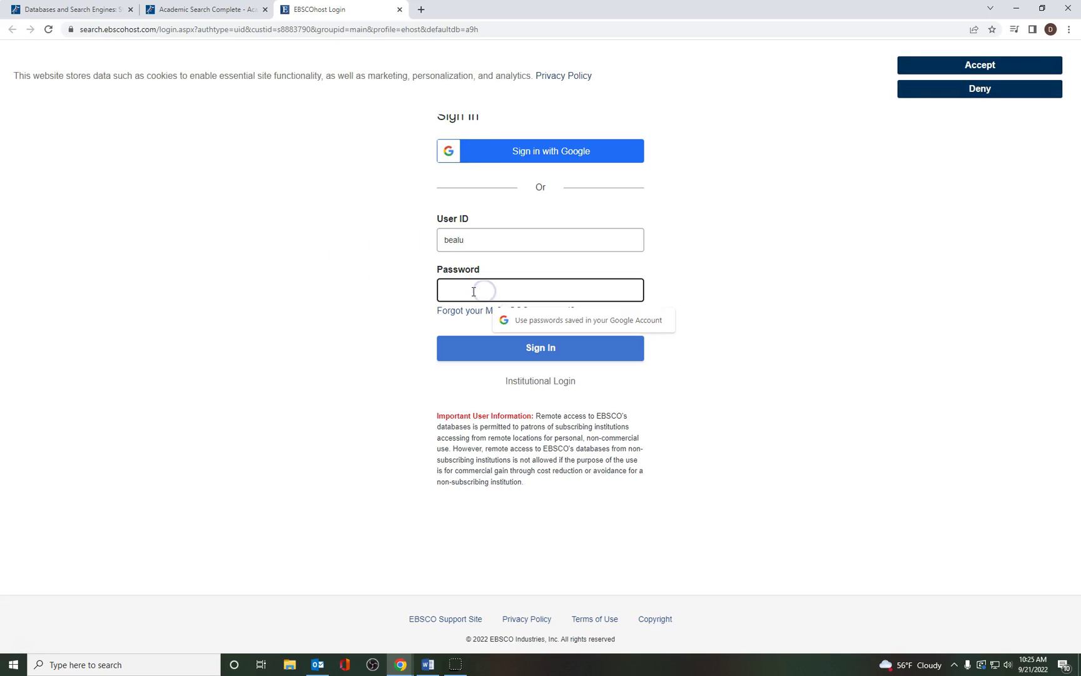
key(ctrl+v)
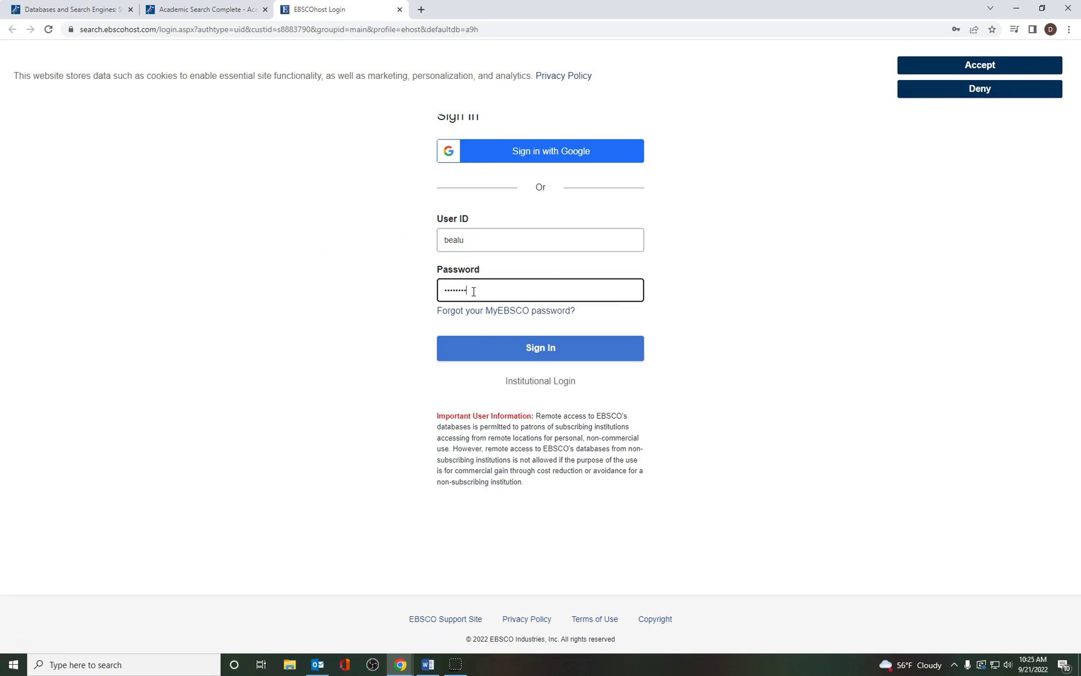
click(546, 356)
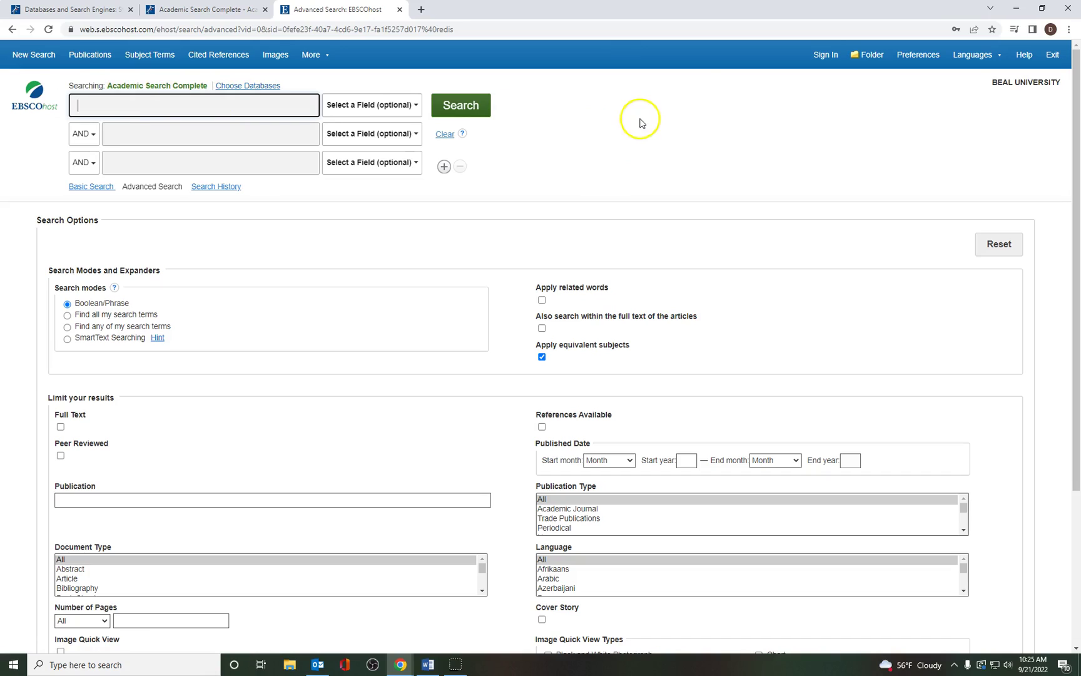
Step: Turn on the Full Text limiter on the Advanced Search page
click(273, 104)
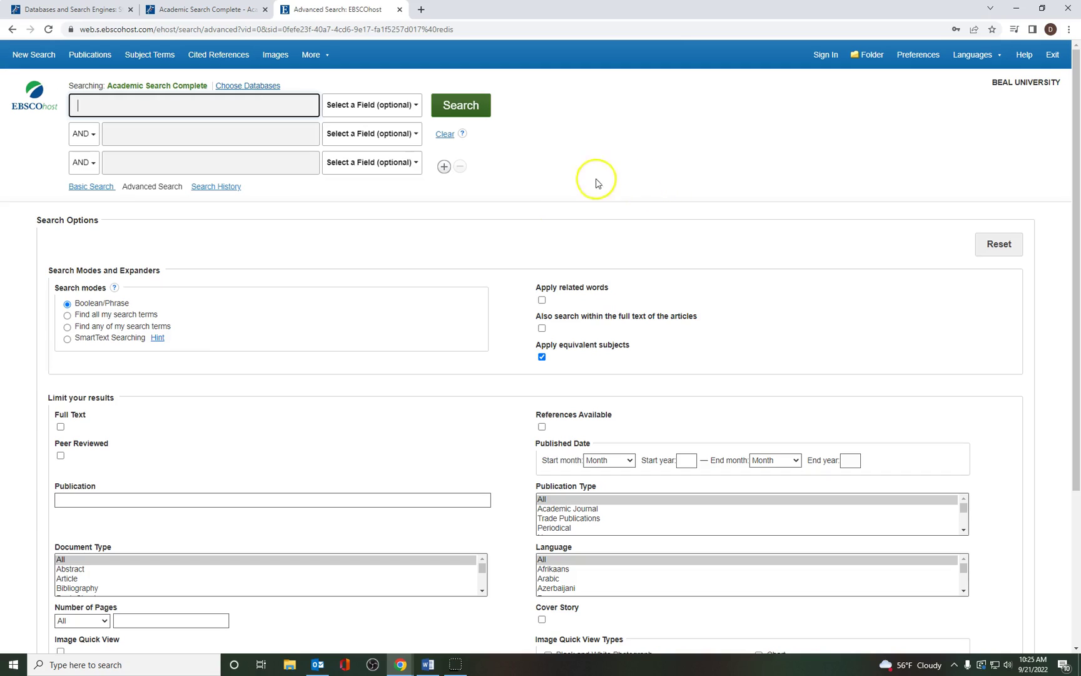
click(60, 428)
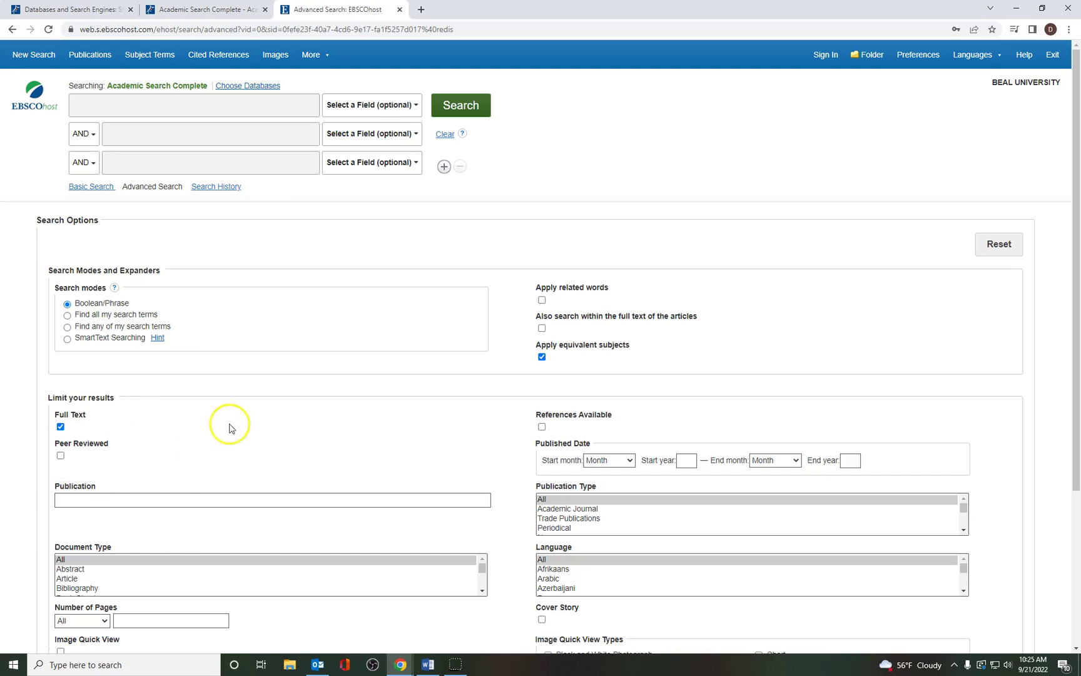
Step: Search for 'animal rights', returning 8,361 full-text results
click(171, 107)
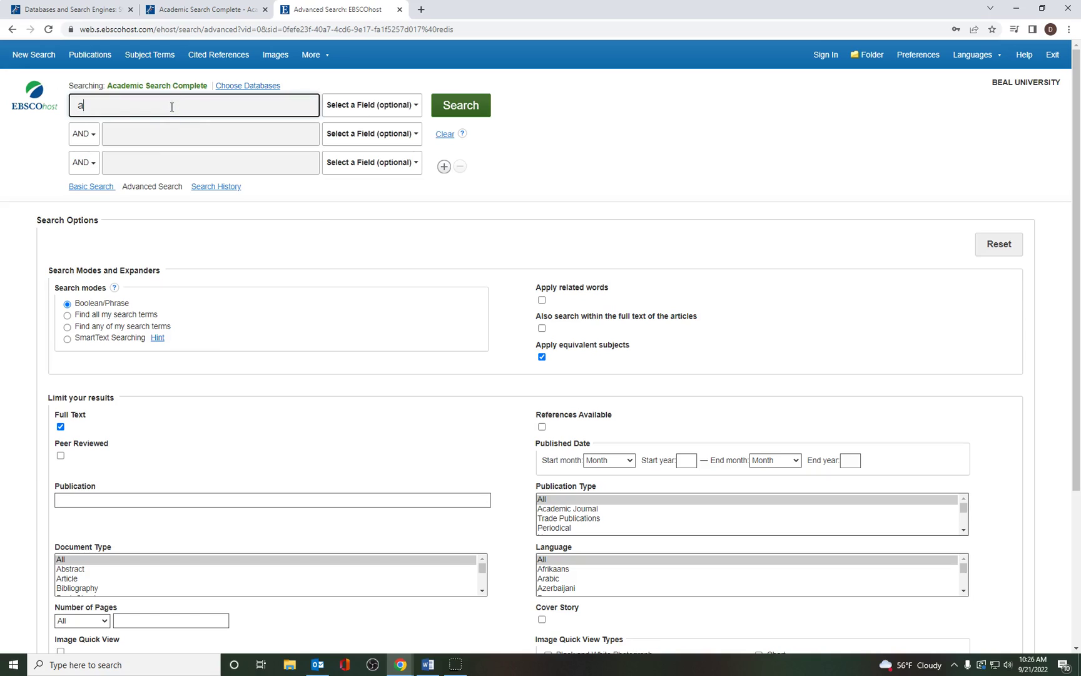
text(anima)
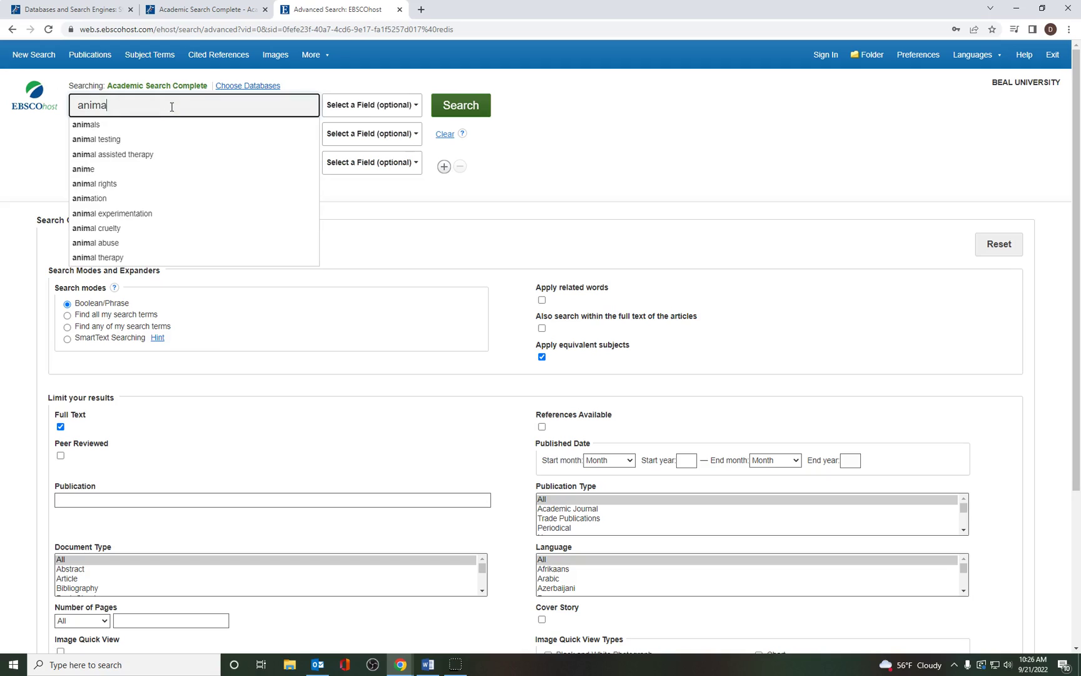
text(l rights)
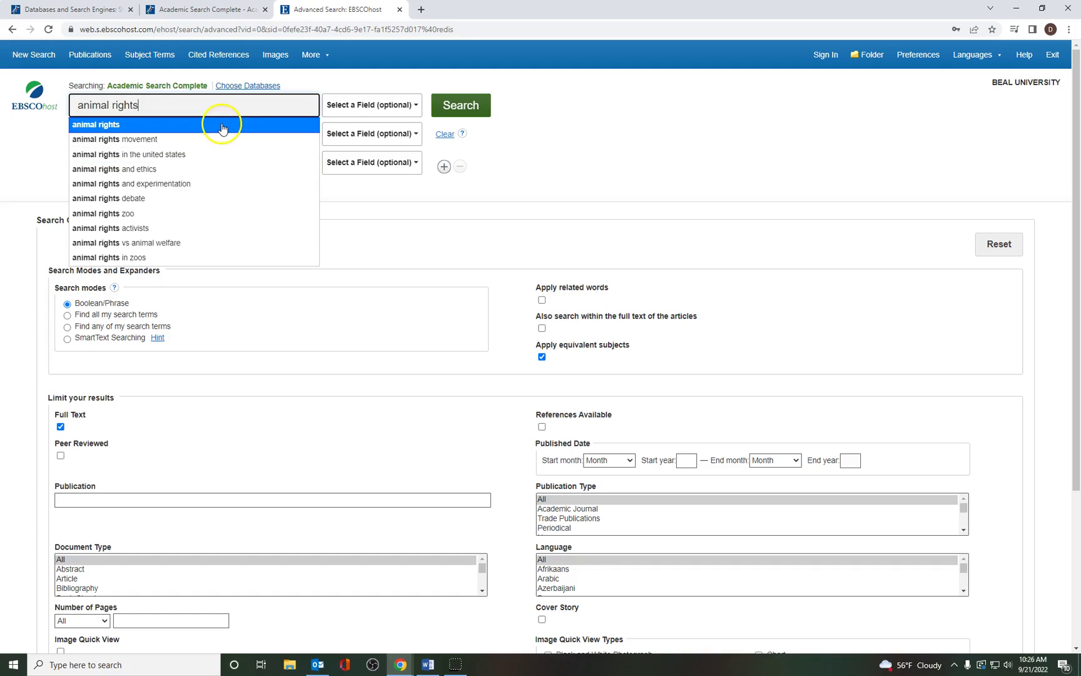
click(221, 125)
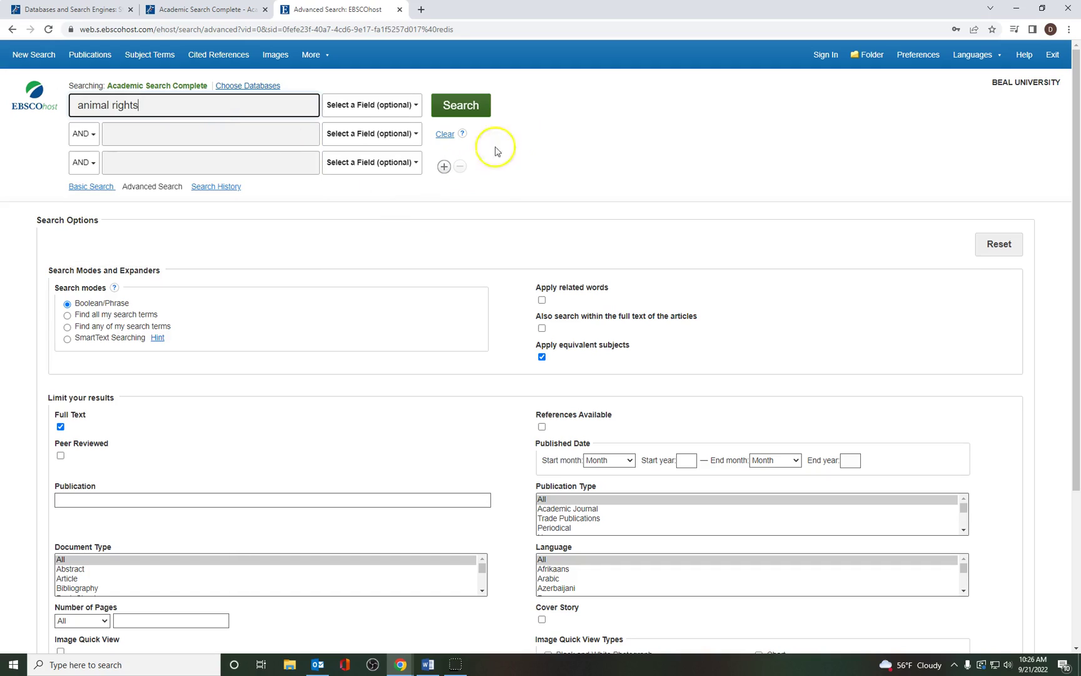
click(471, 106)
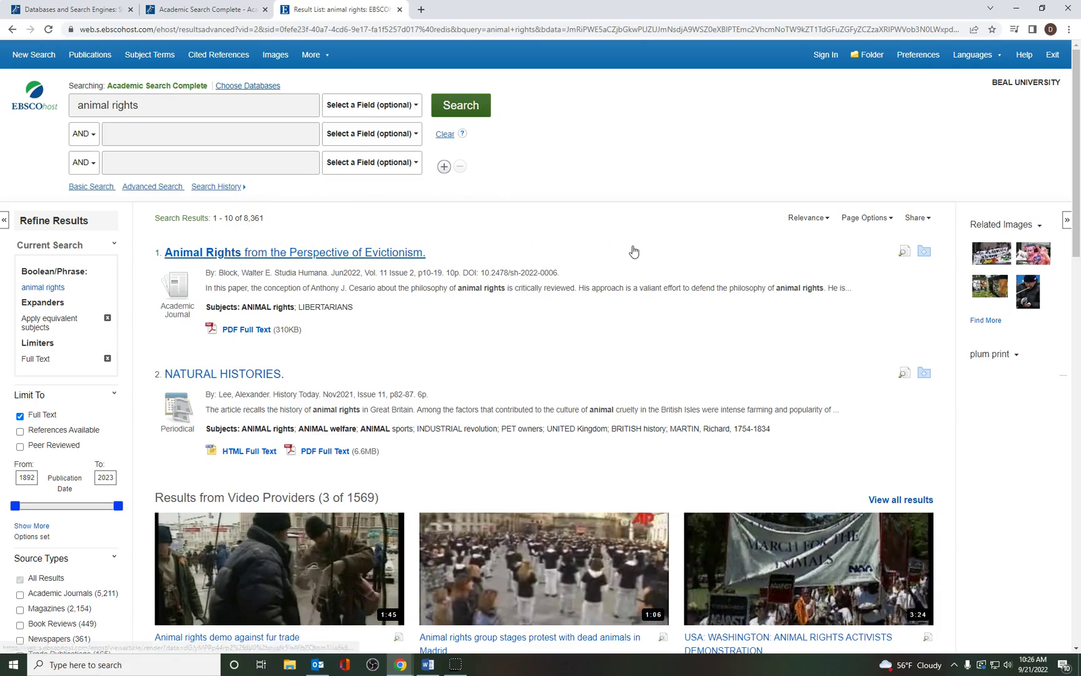
Step: Add 'united states' as a second search term, narrowing results to 1,750 articles
click(245, 136)
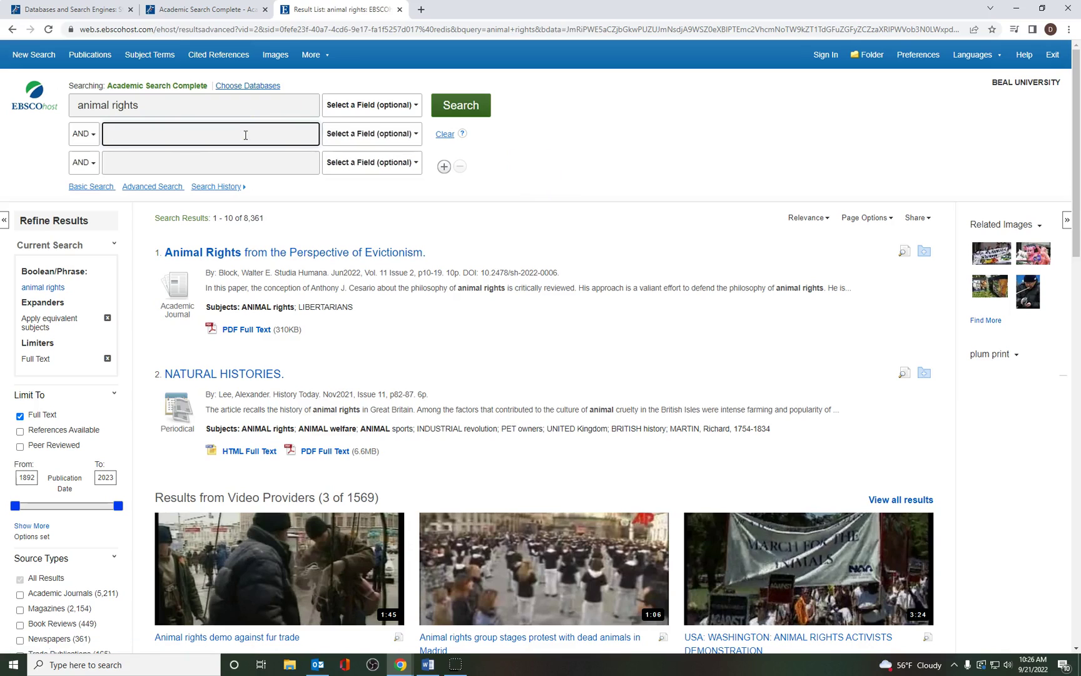
text(united state)
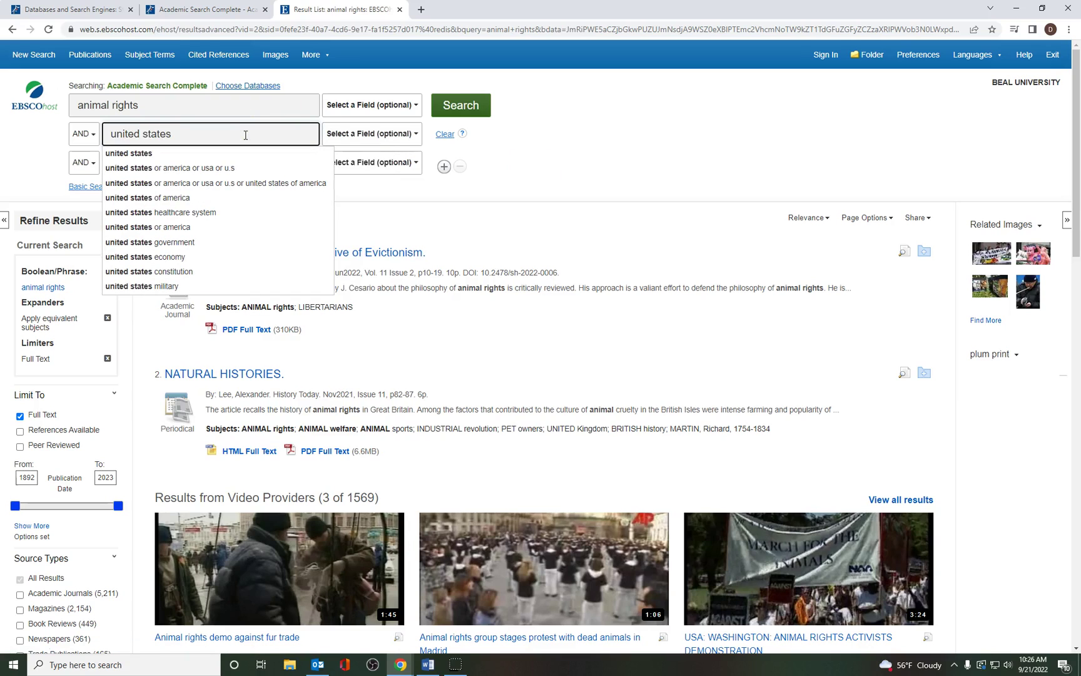
text(s)
click(455, 110)
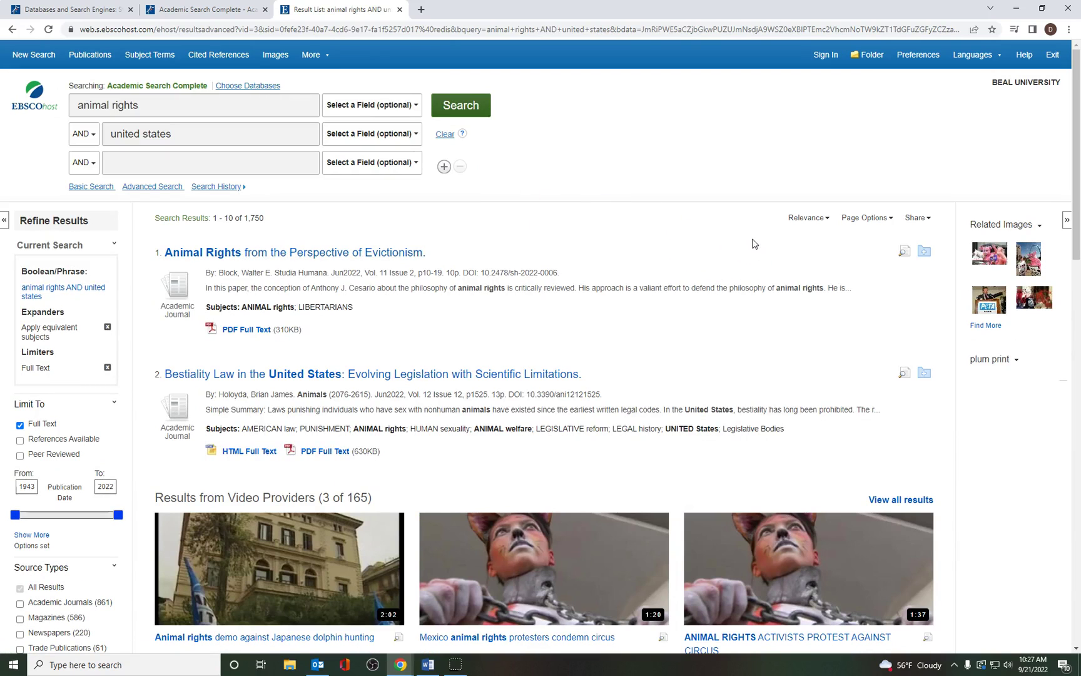
click(741, 239)
scroll(740, 239, down, 1)
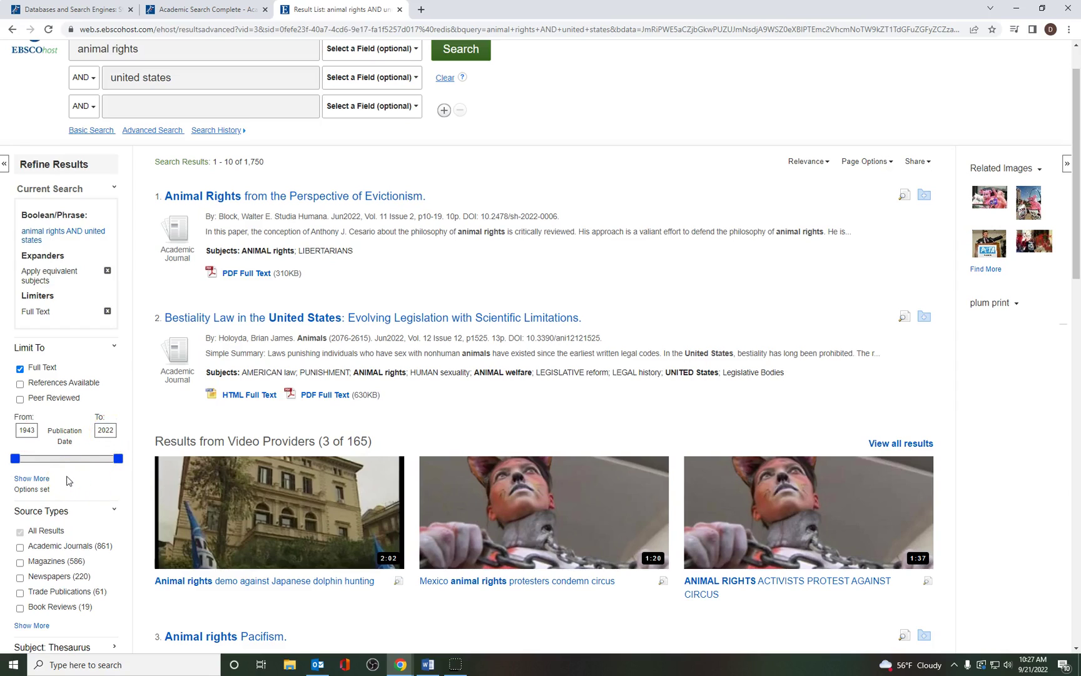
Step: Move the publication date slider's start to 2015, leaving 658 results from 2015–2022
click(35, 445)
click(74, 481)
click(16, 465)
drag(17, 464, 112, 462)
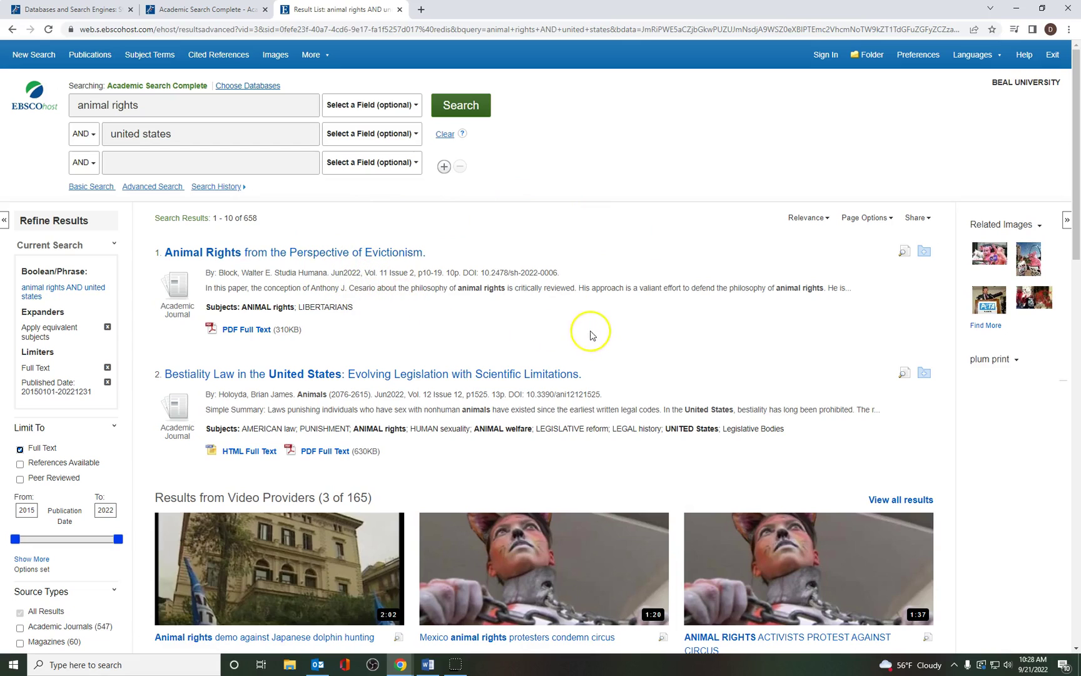
click(252, 256)
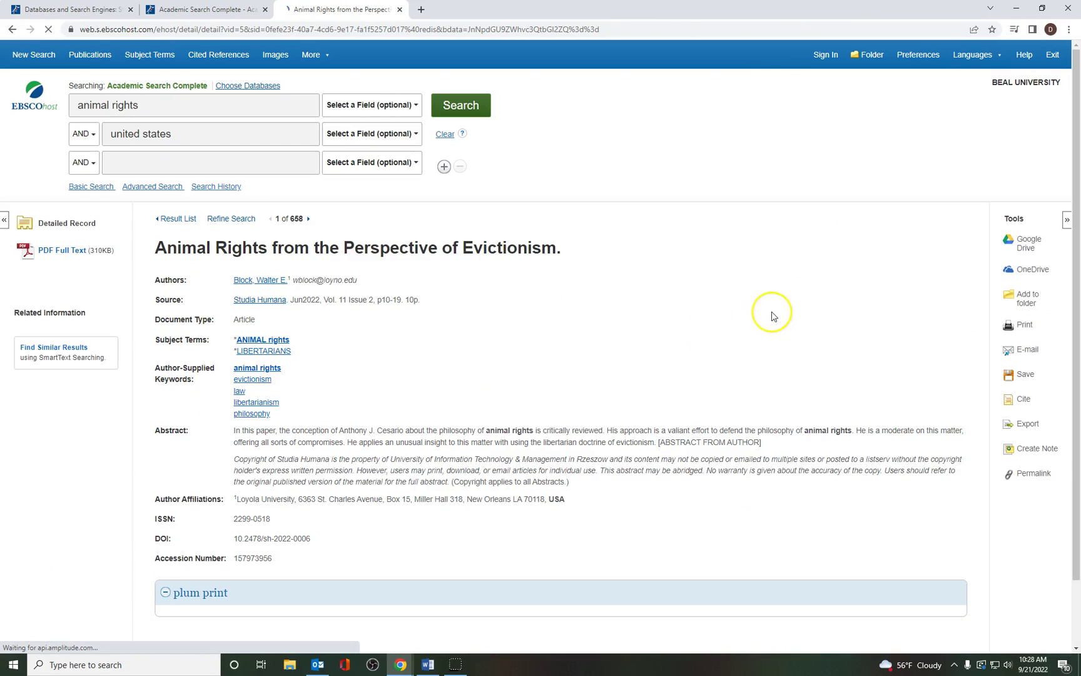
scroll(772, 313, down, 1)
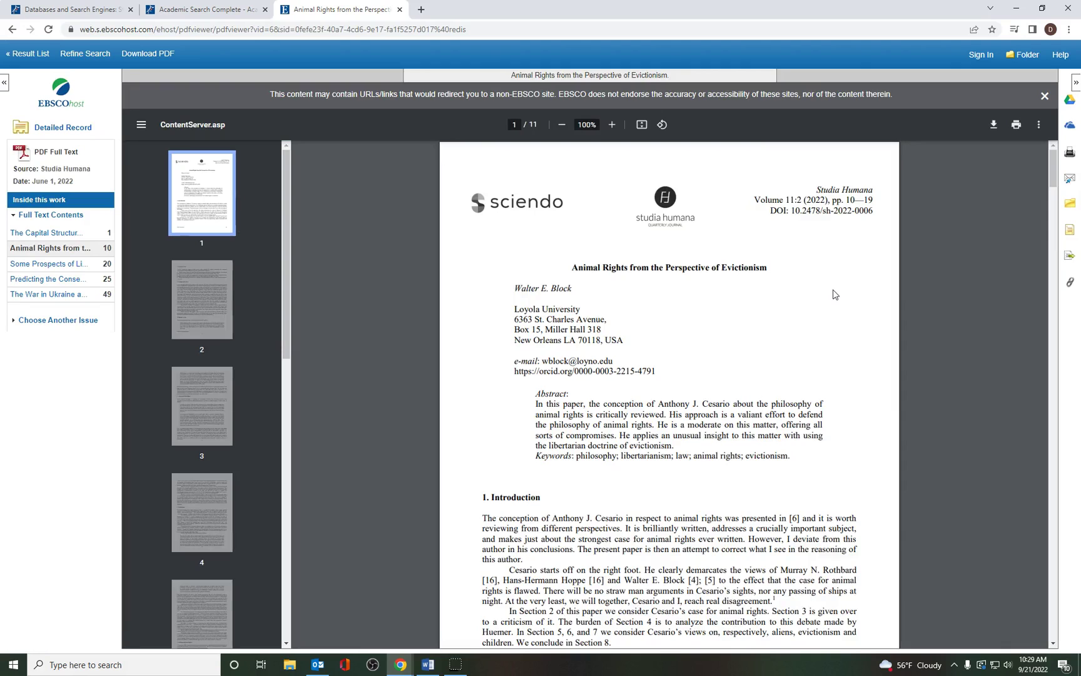
Step: Scroll through the Evictionism article's 11-page PDF and return to the first page
scroll(840, 296, down, 1)
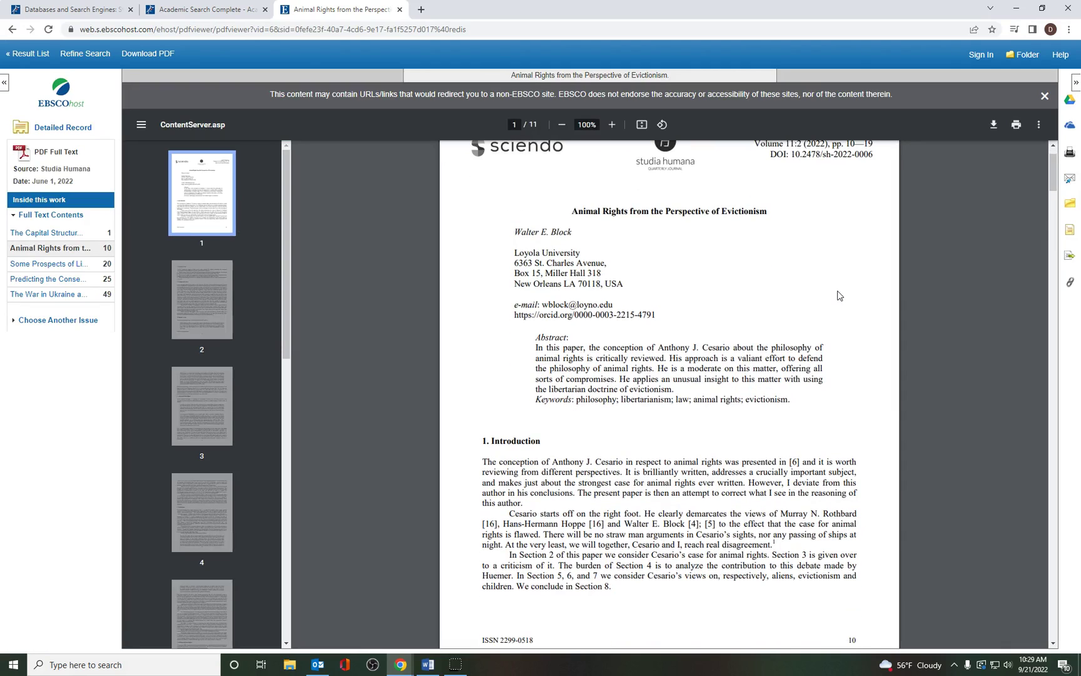
scroll(839, 295, up, 1)
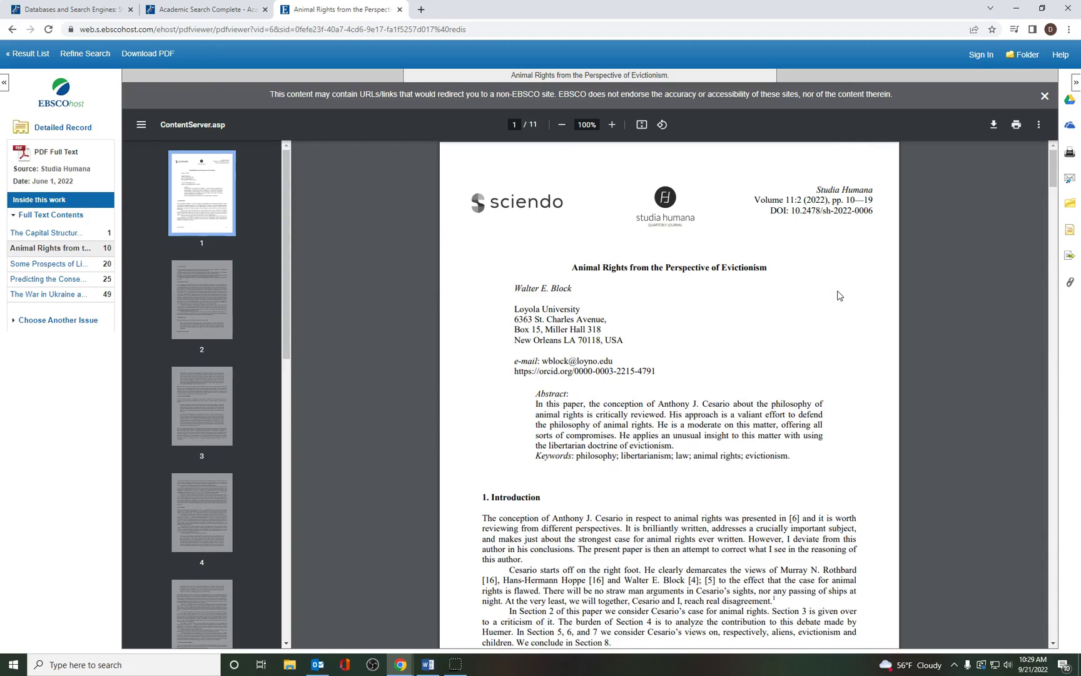
scroll(839, 295, down, 5)
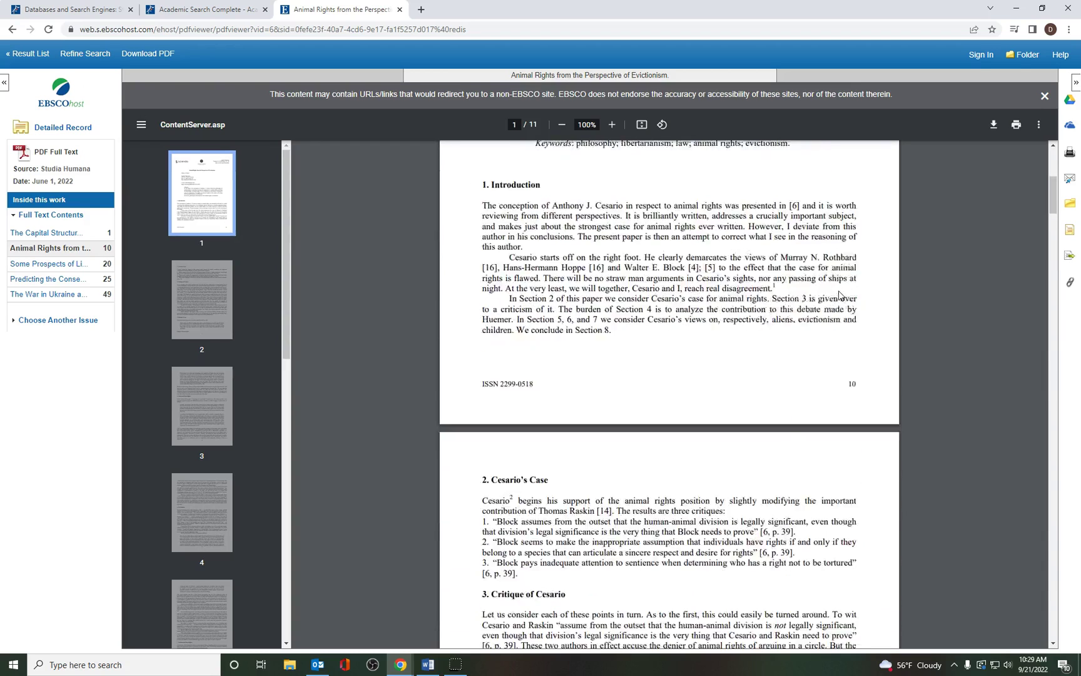
scroll(840, 295, down, 2)
scroll(839, 295, up, 7)
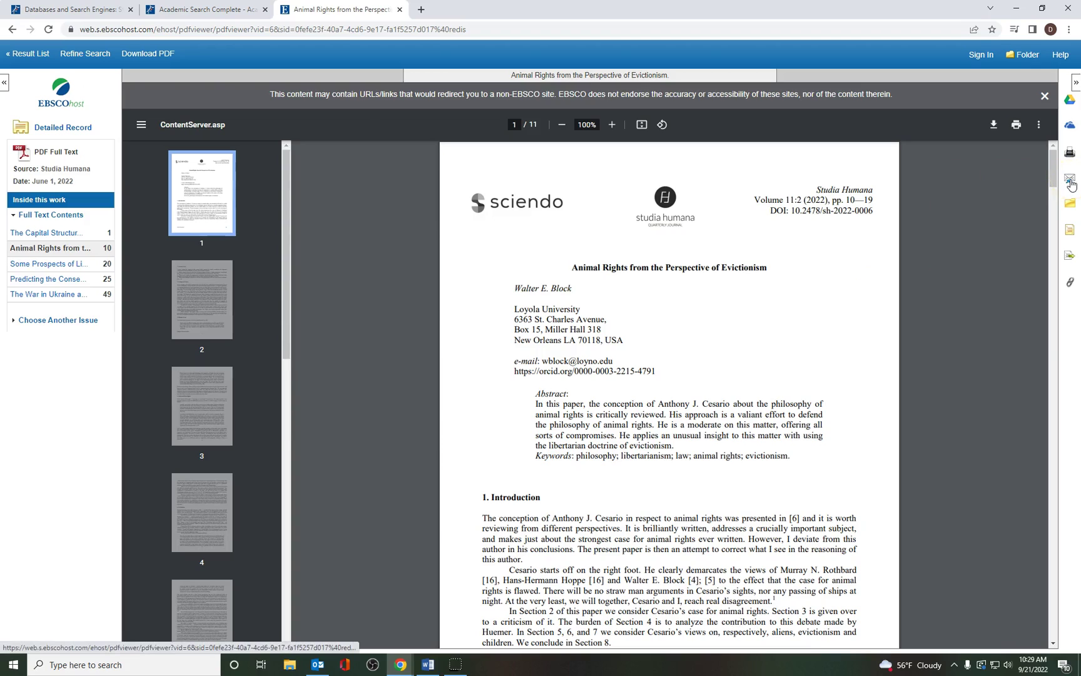
Step: Start an e-mail for the article and include an APA 7th Edition citation
click(1070, 181)
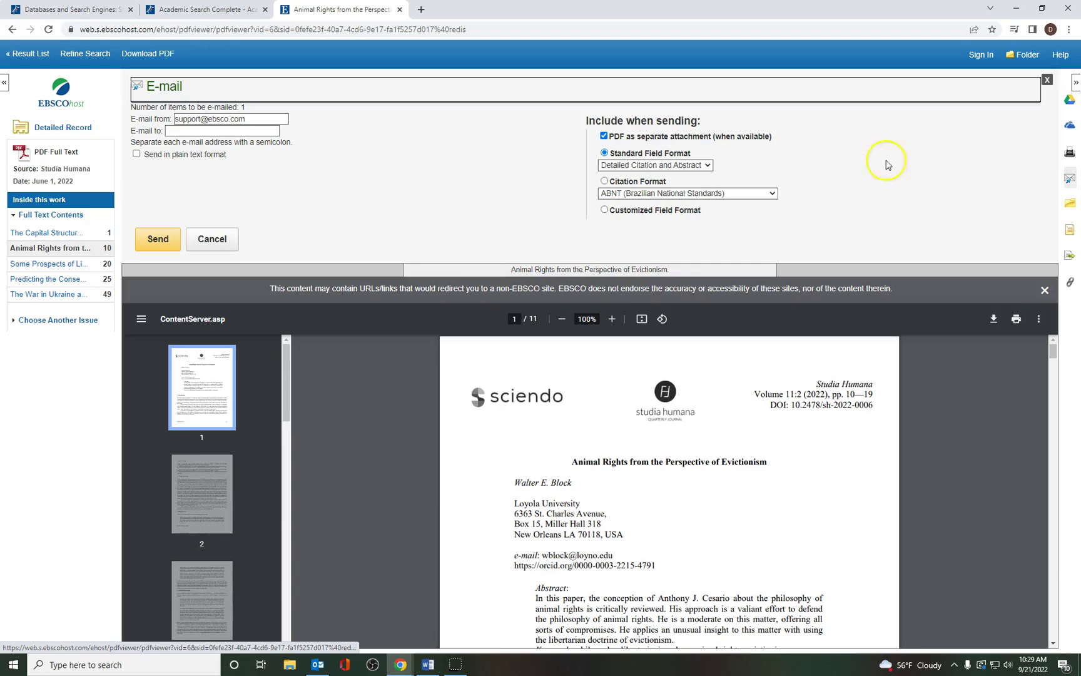
click(252, 131)
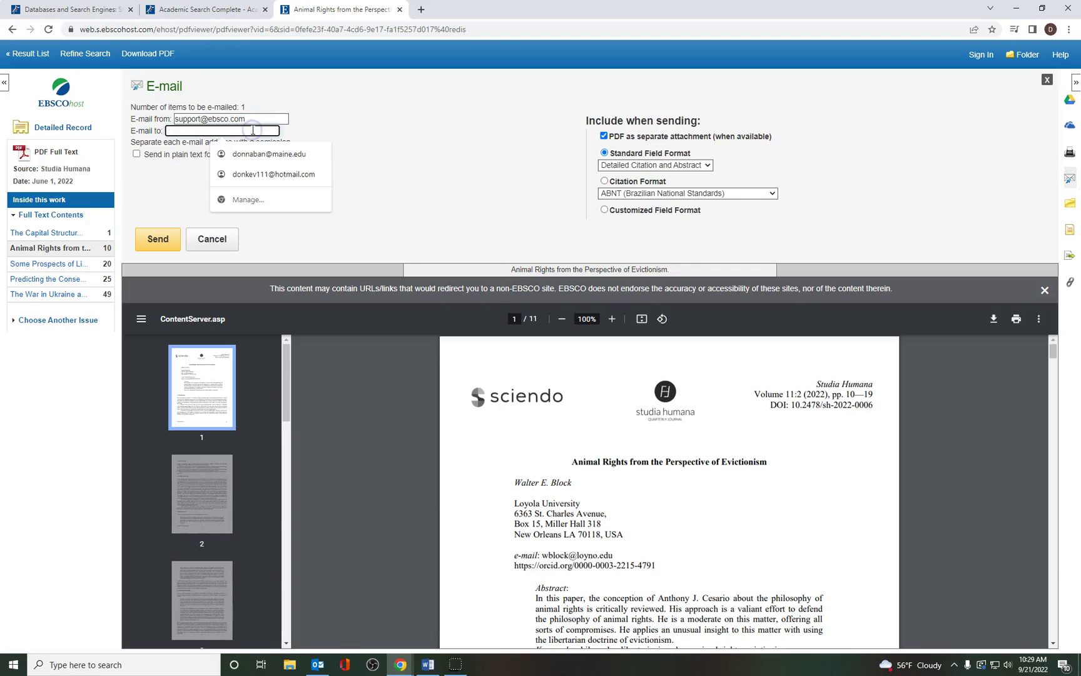
click(417, 123)
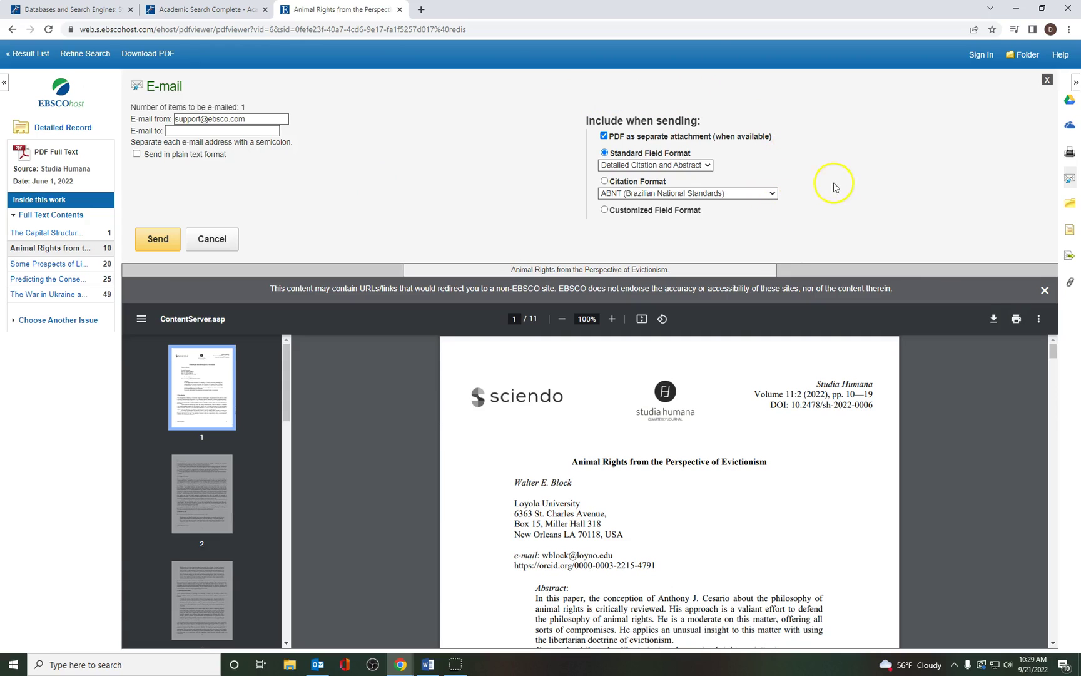
click(604, 181)
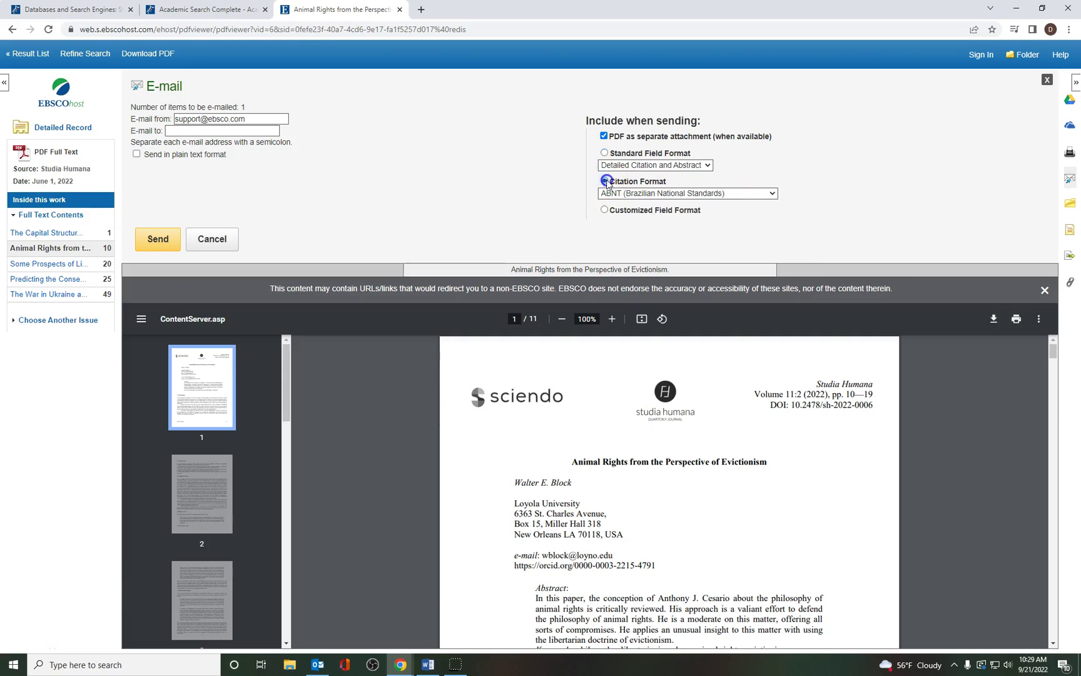
click(773, 194)
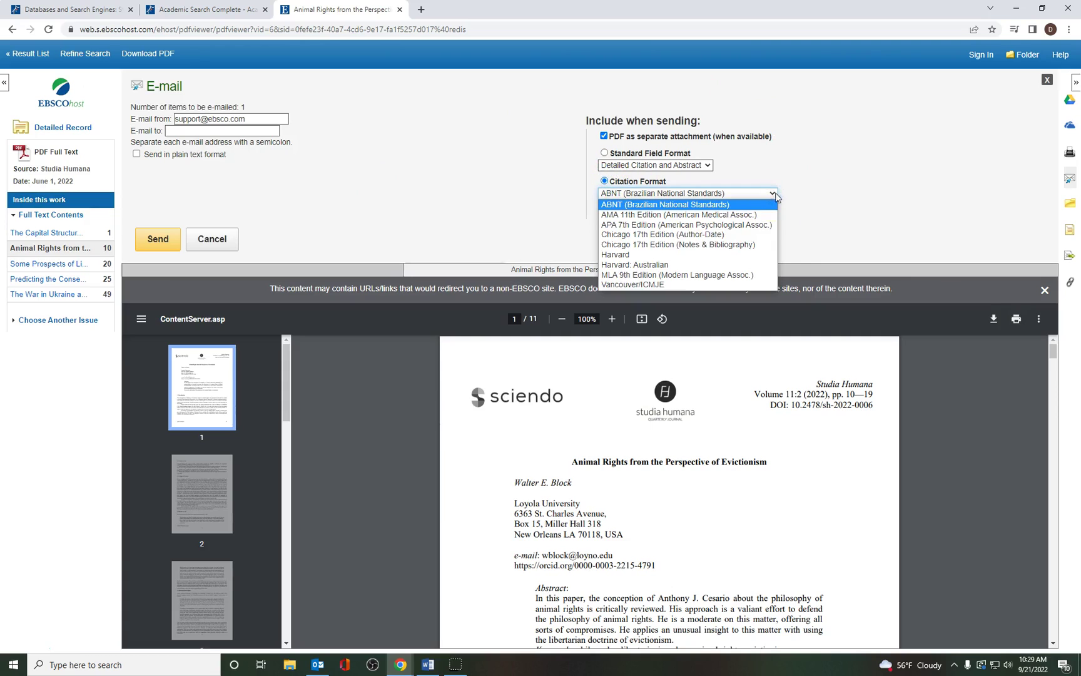
click(761, 225)
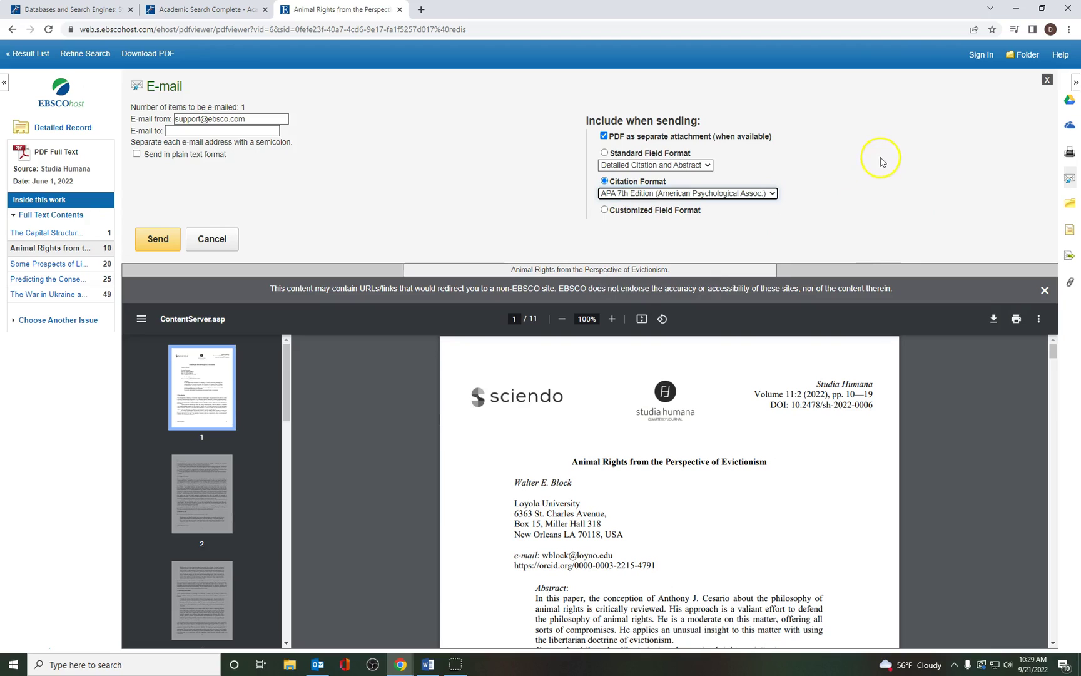
Step: Enter the recipient's e-mail address and send the article with its PDF attached
click(156, 241)
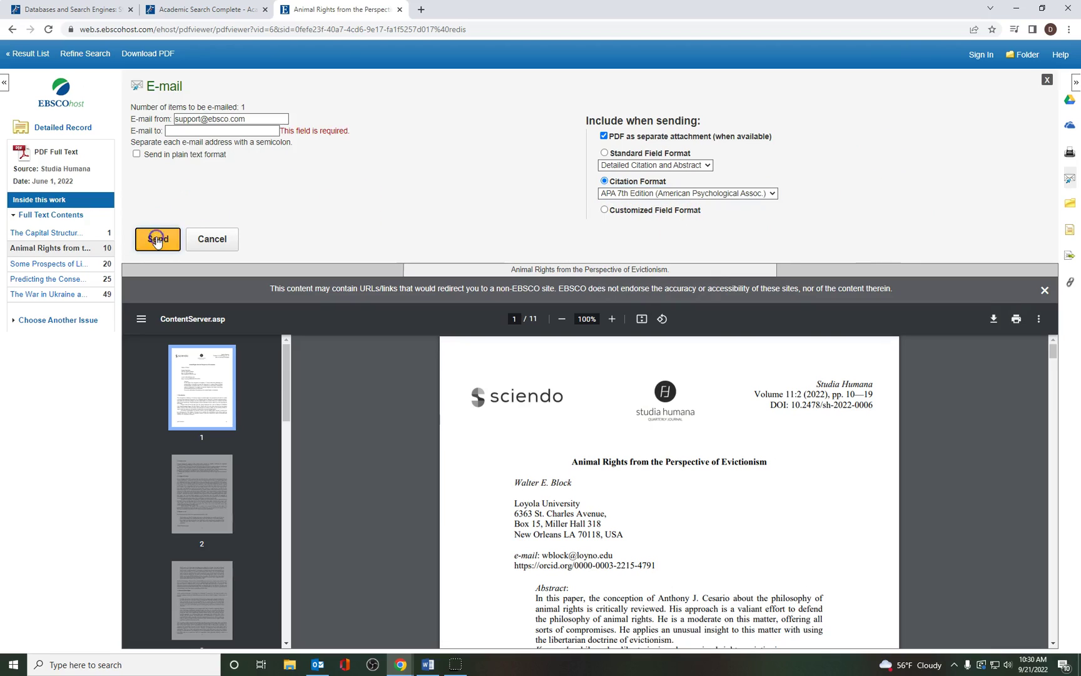
click(208, 128)
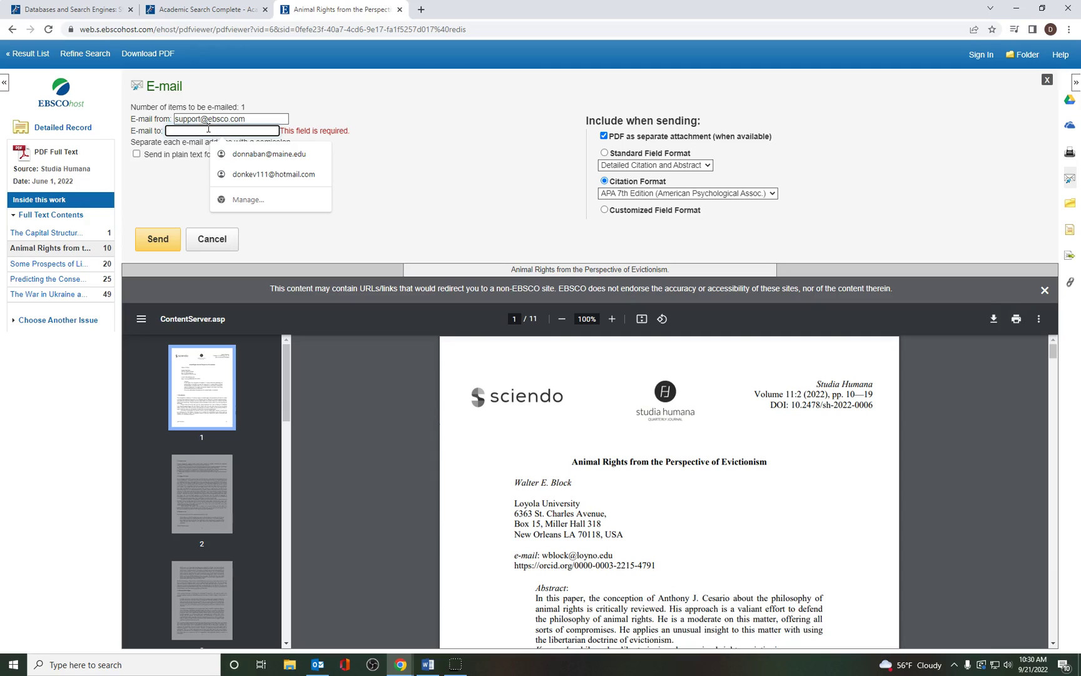
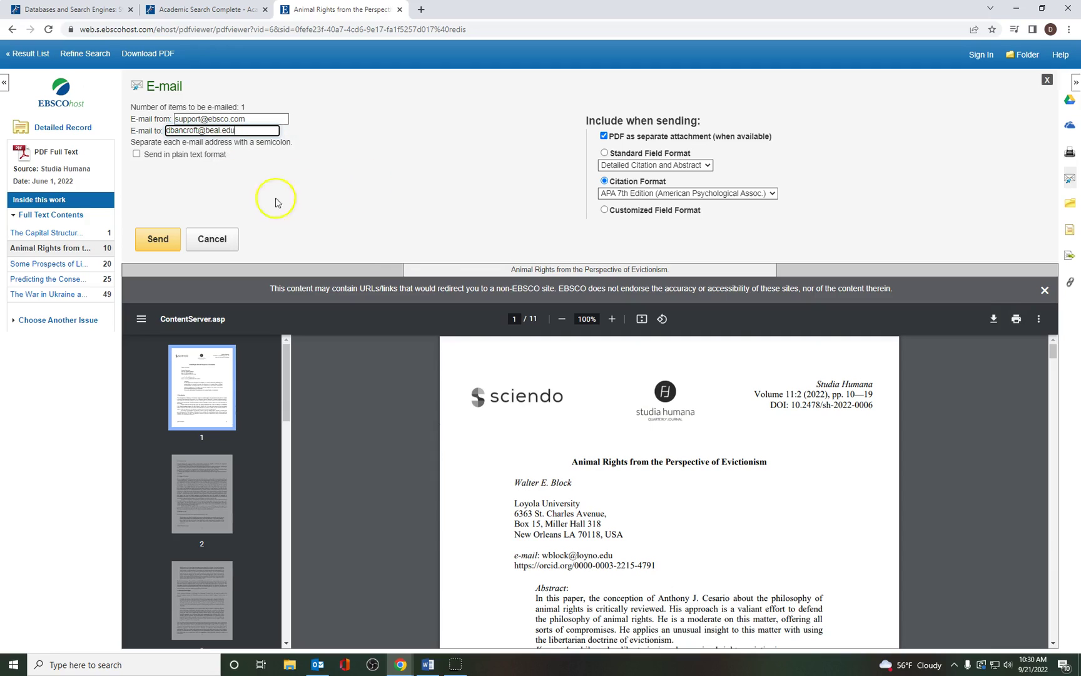
click(151, 241)
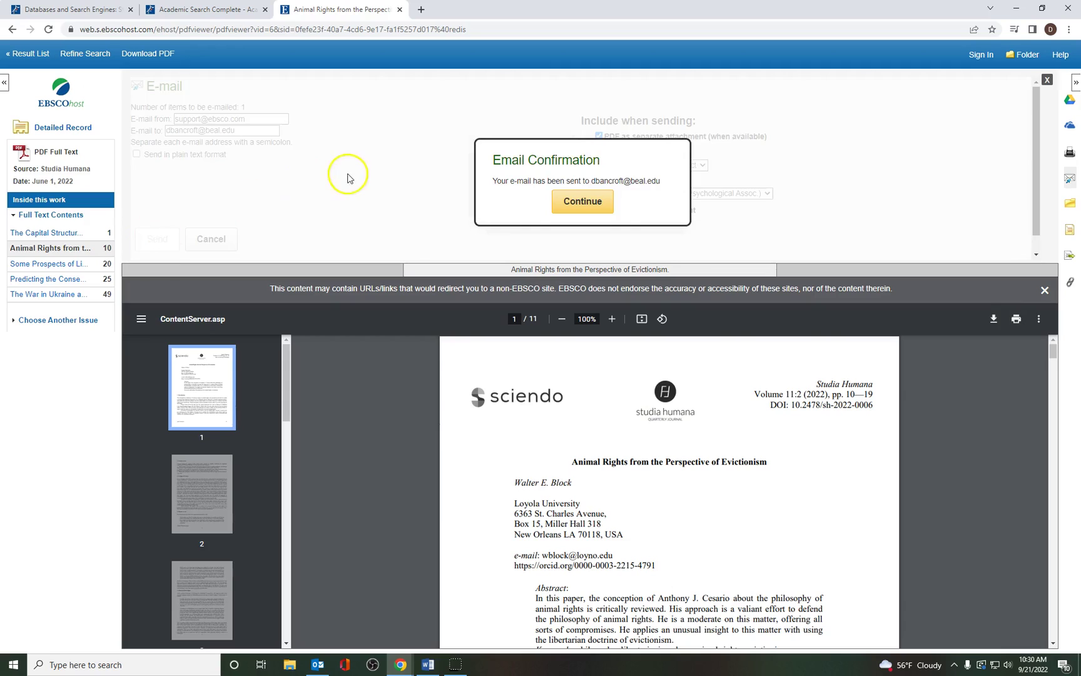
click(575, 209)
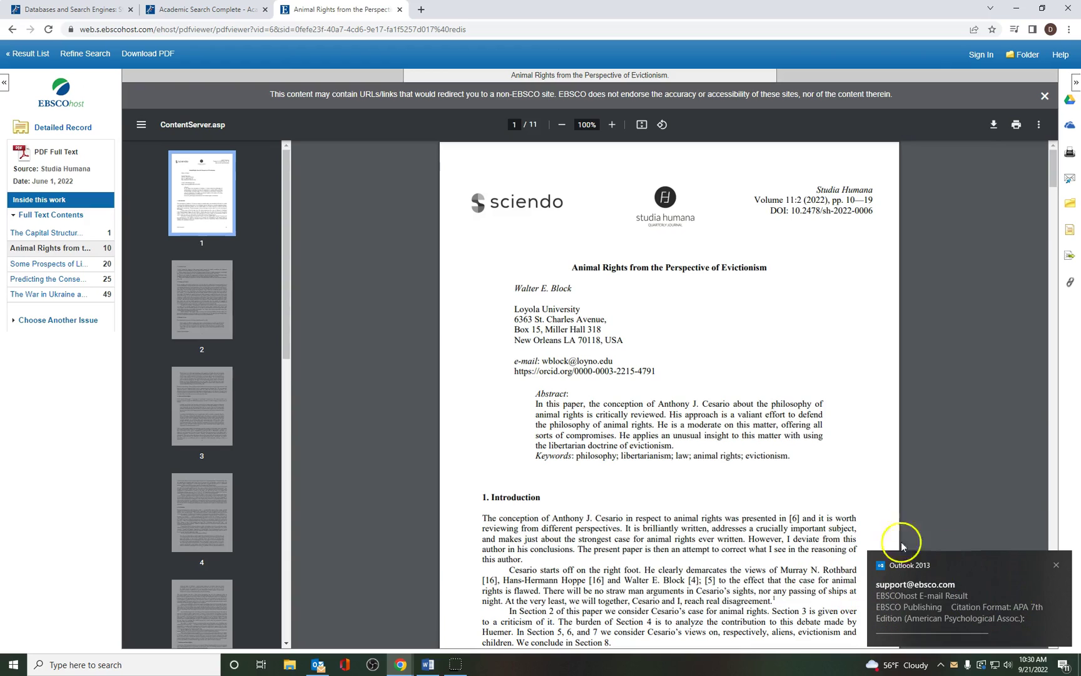
click(1056, 565)
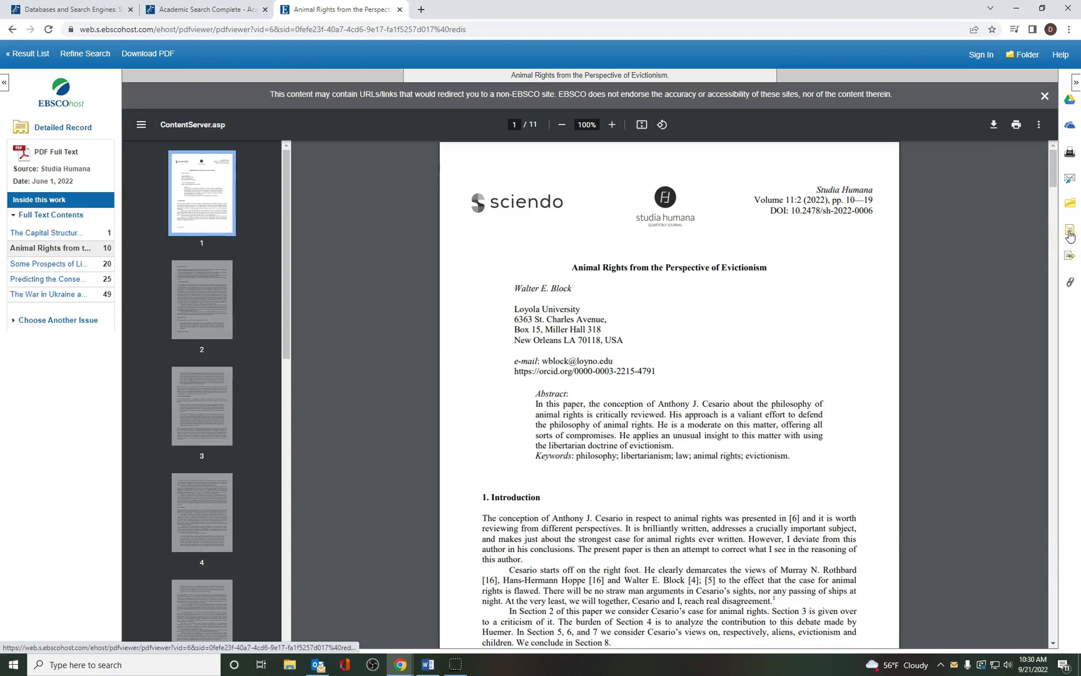
Step: Show the Evictionism article's citation formats and select its full APA 7th Edition reference
click(1069, 231)
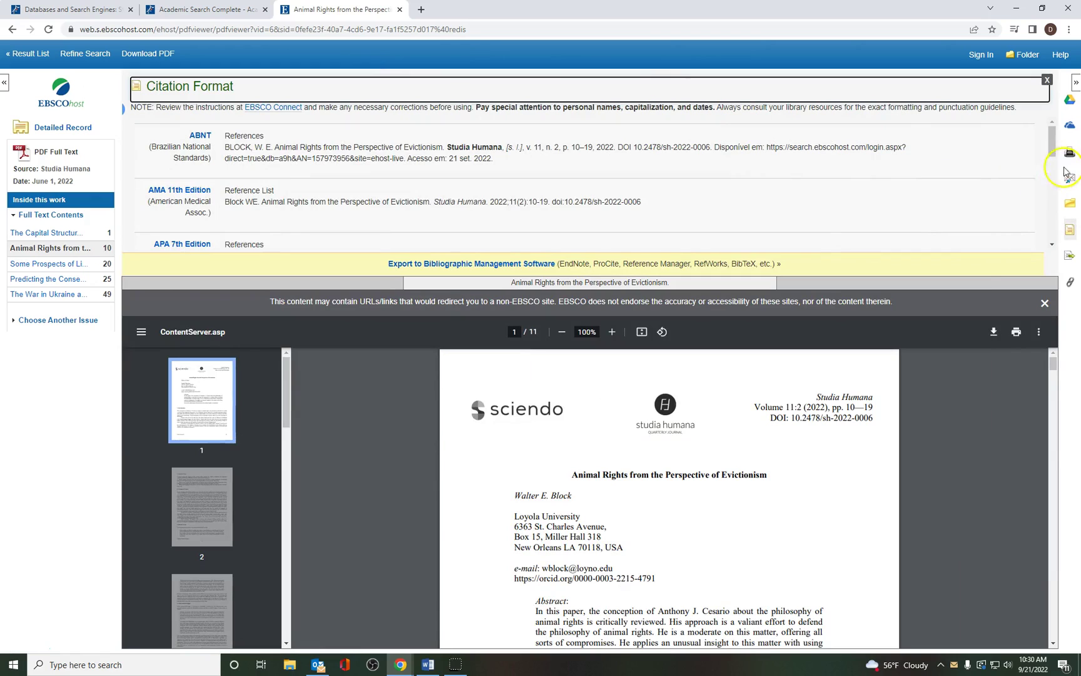
drag(1052, 153, 1053, 164)
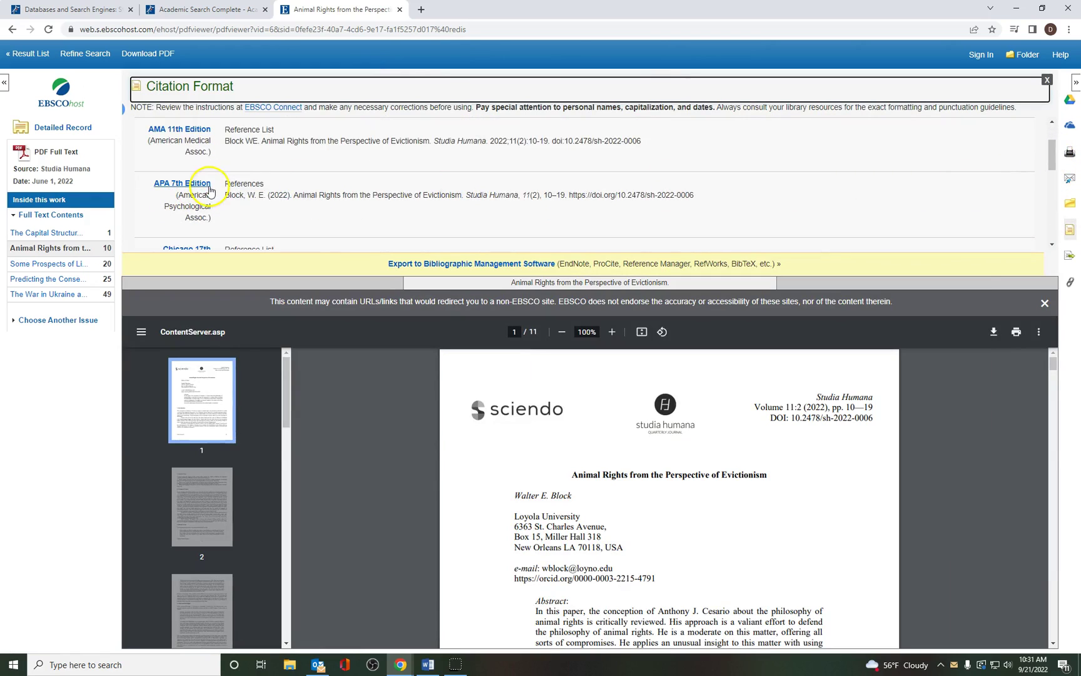
drag(720, 195, 228, 195)
click(261, 211)
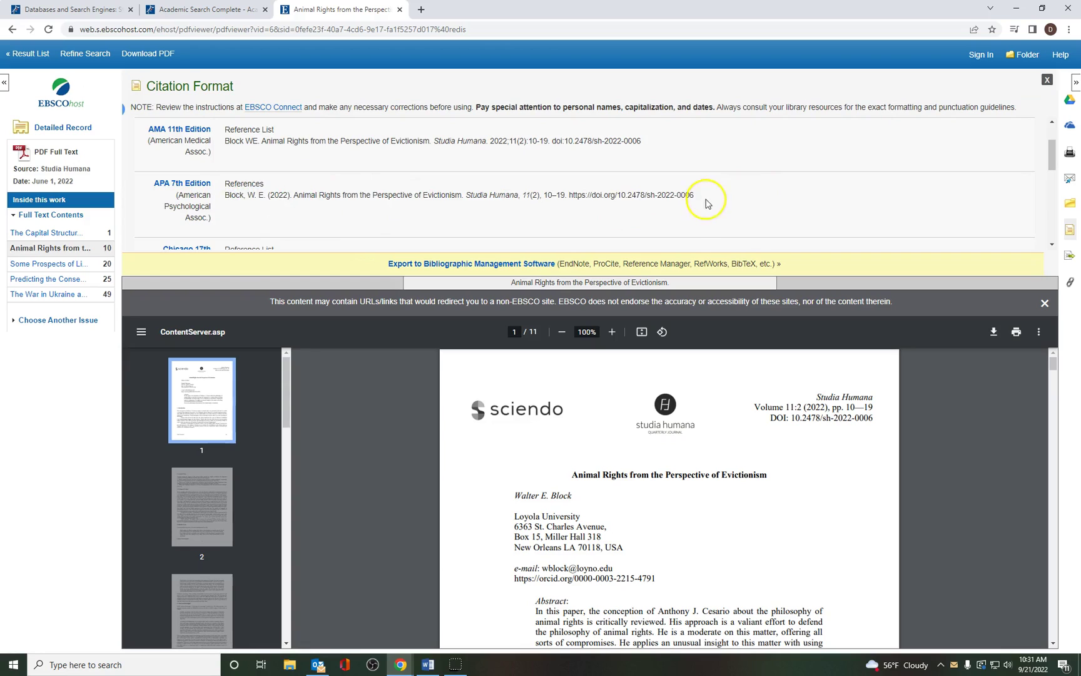
drag(707, 199, 225, 198)
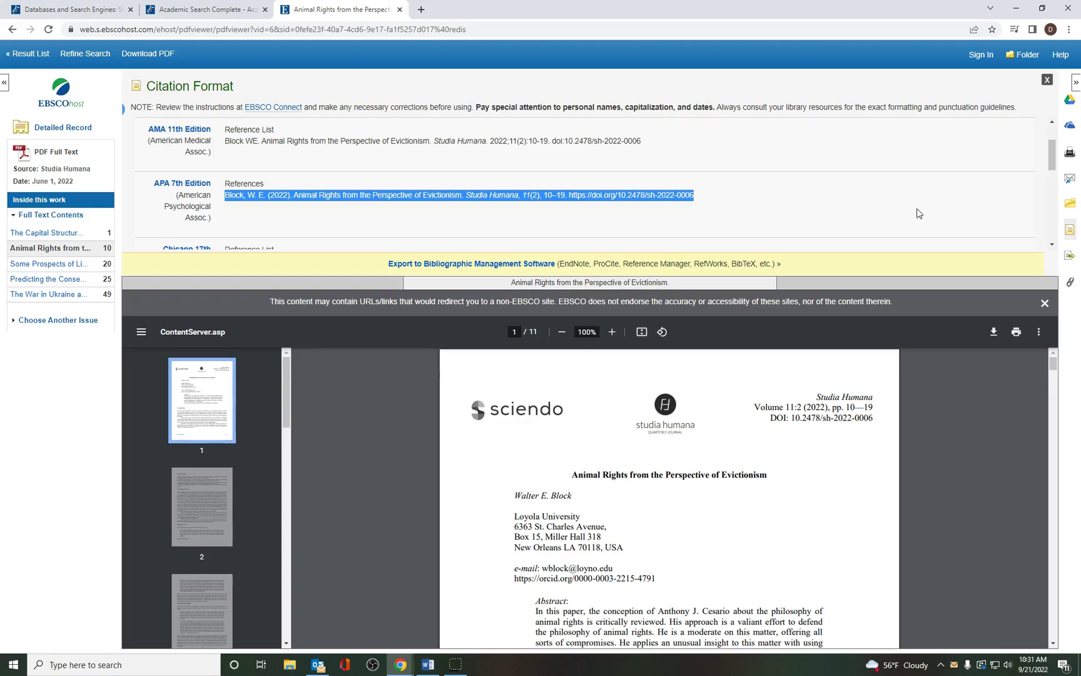
click(917, 211)
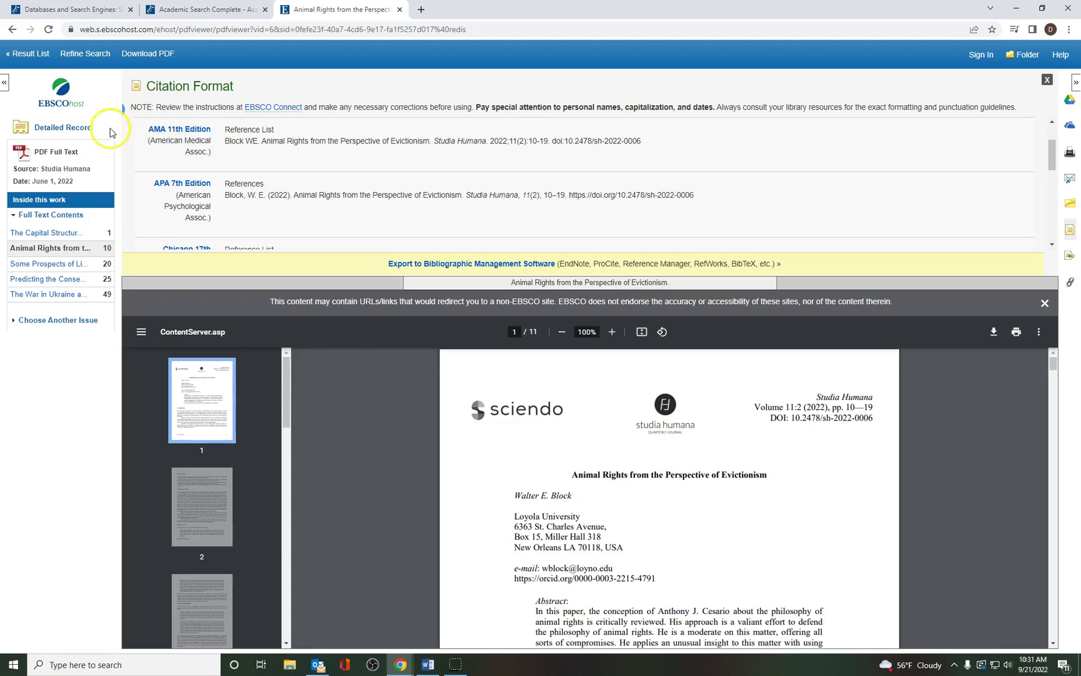
Step: Return to the 658-result animal rights AND united states list and scroll through it back to the top
click(25, 56)
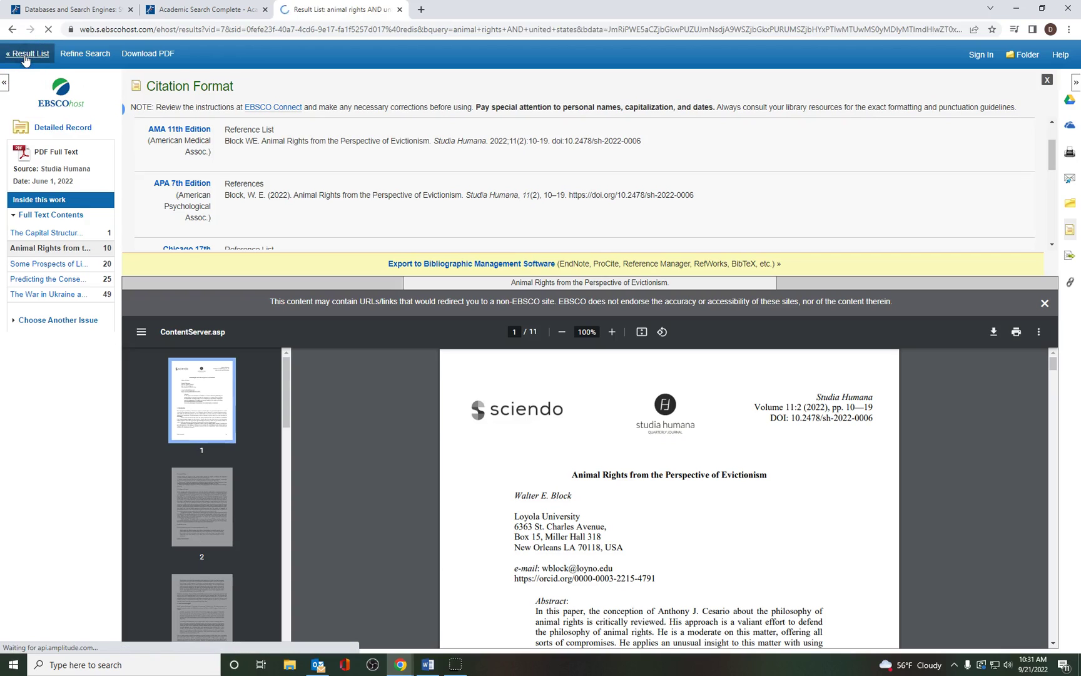
scroll(876, 332, down, 3)
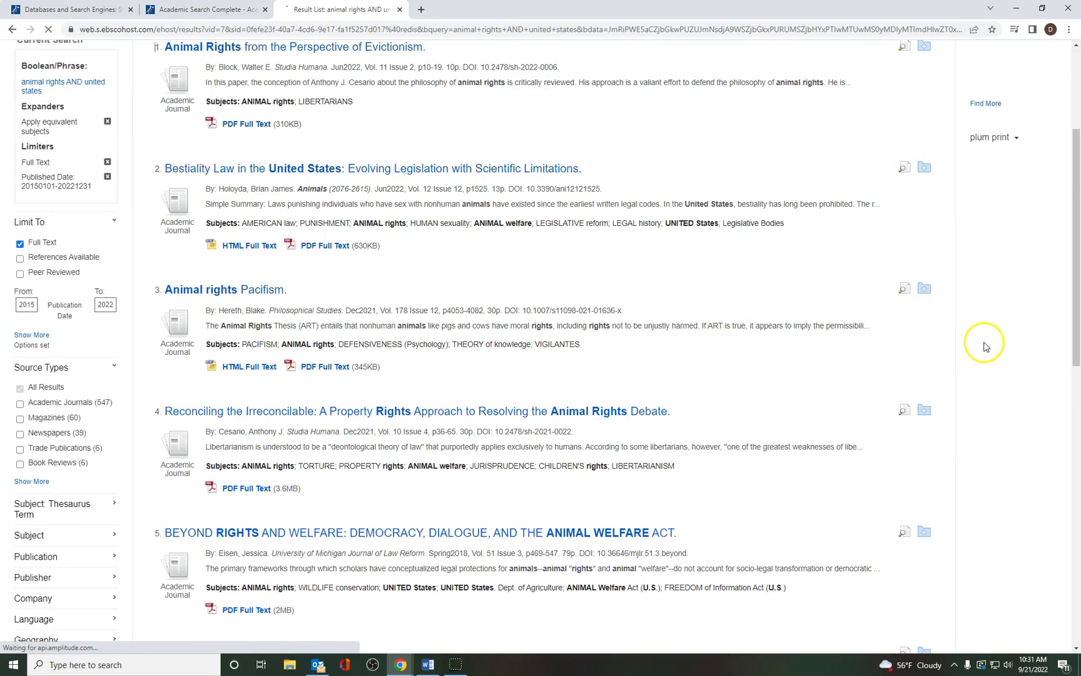
scroll(985, 344, up, 3)
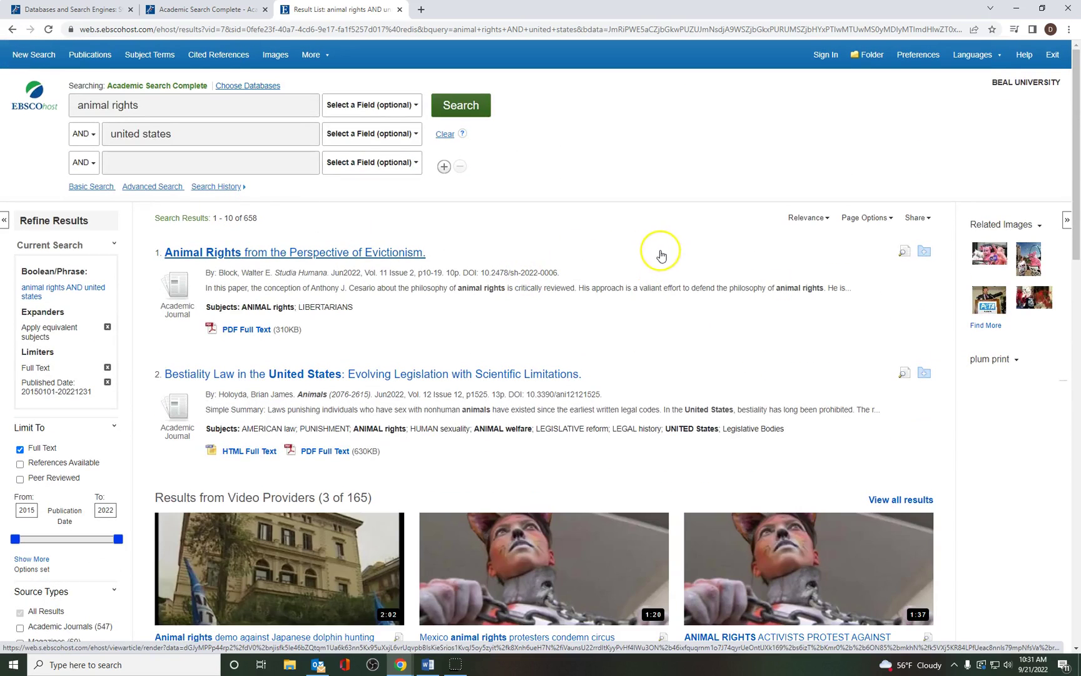
scroll(660, 256, down, 8)
scroll(661, 255, down, 3)
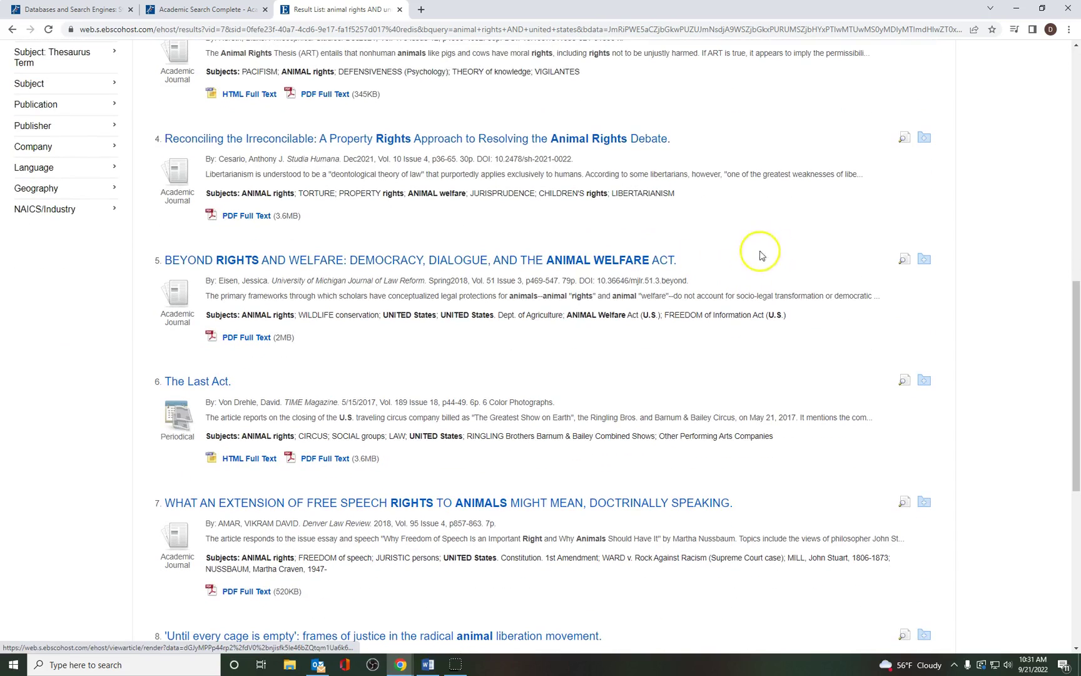
drag(1078, 351, 1076, 119)
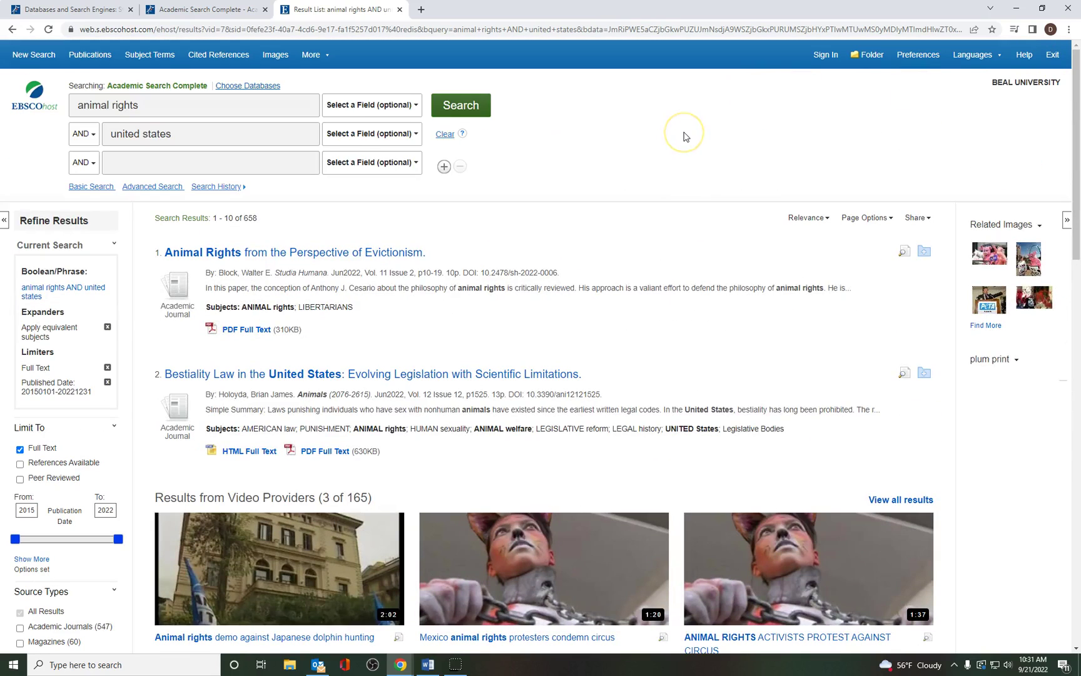